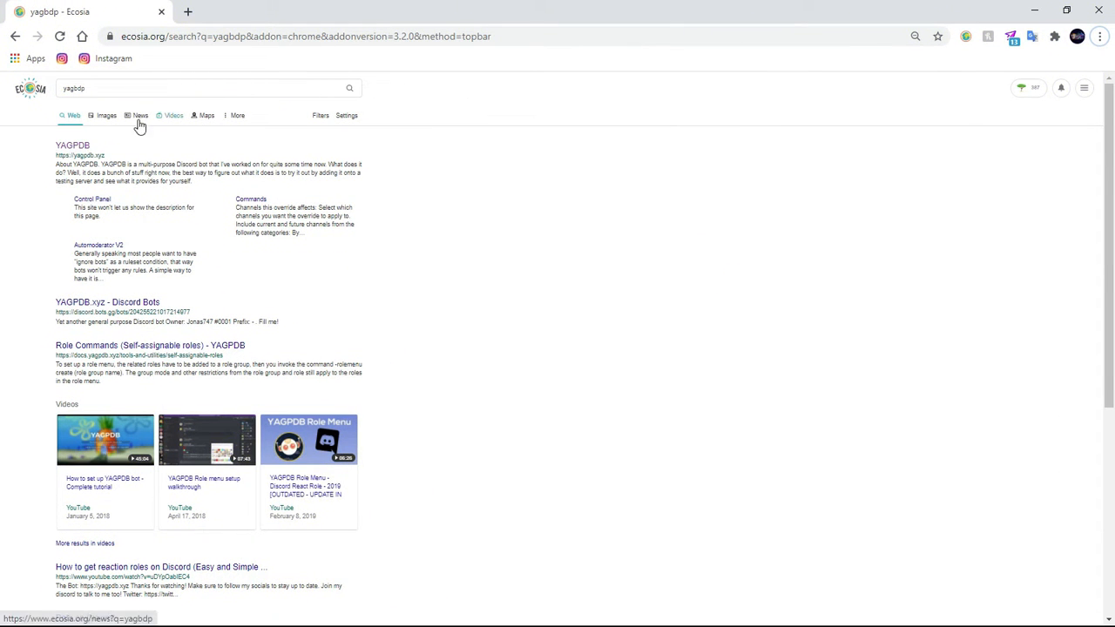
- Open the YAGPDB website, choose The Best Server to manage, and go to its Role Commands settings
left_click(75, 149)
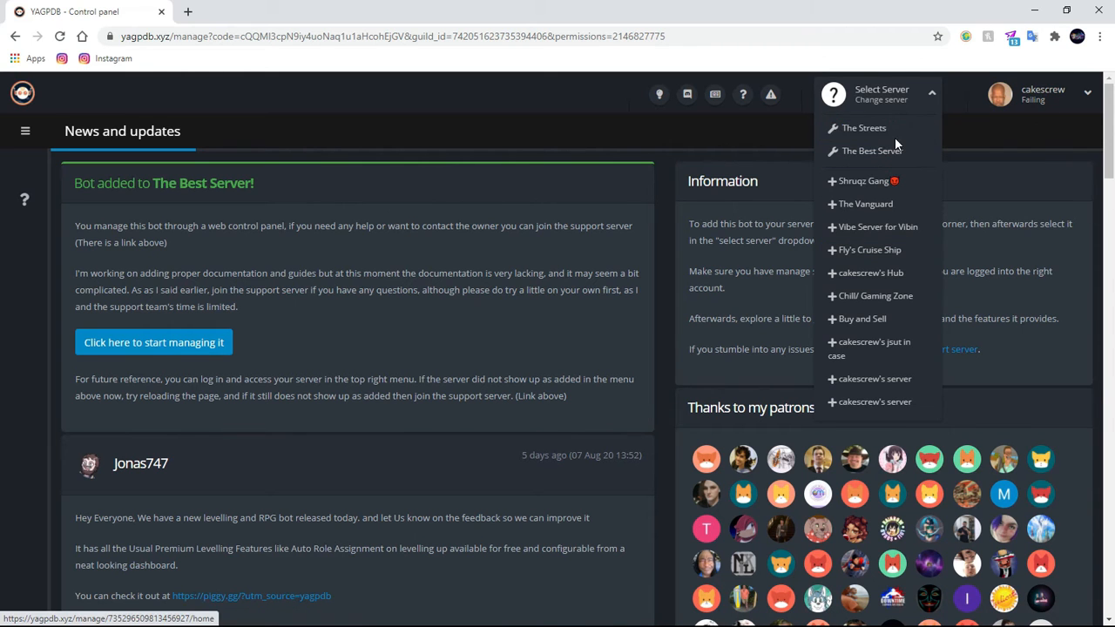
left_click(873, 153)
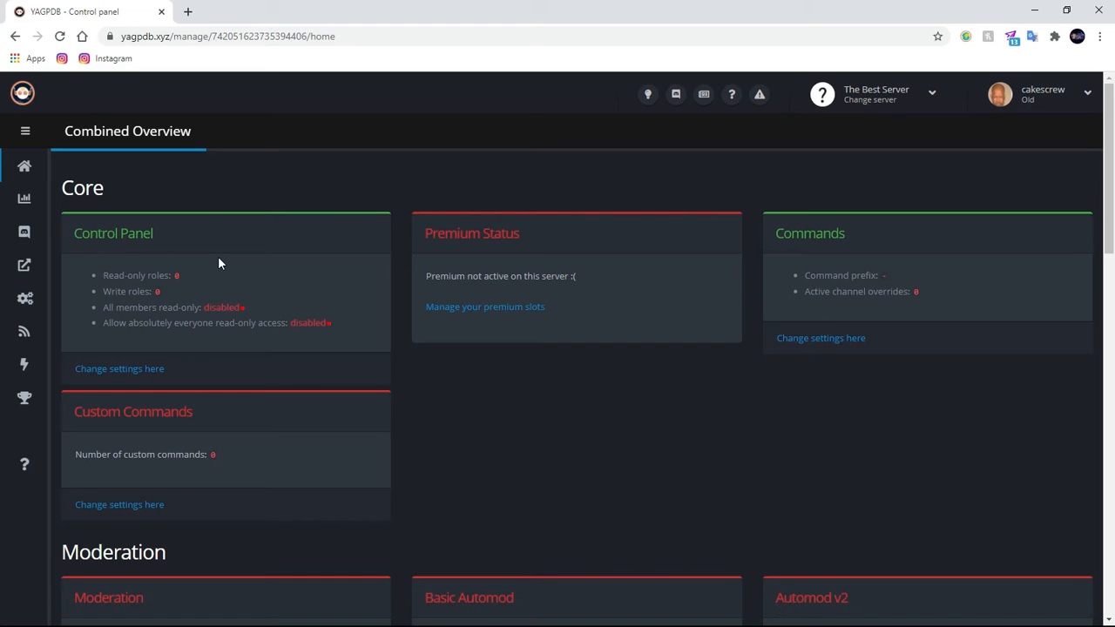
mouse_move(122, 323)
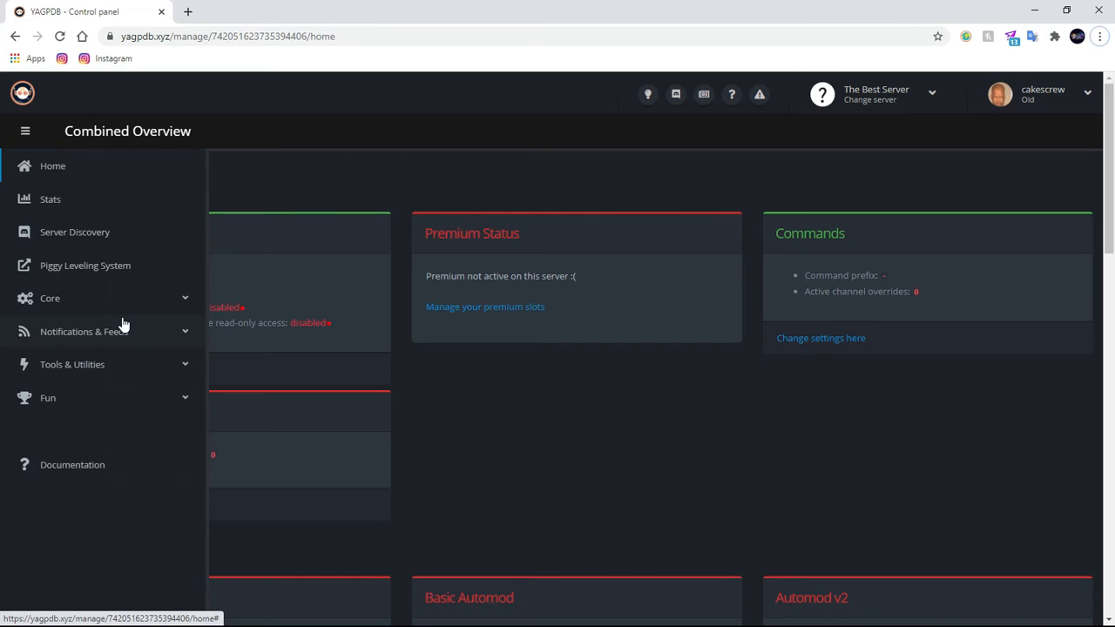
left_click(118, 364)
scroll(94, 422, "down", 1)
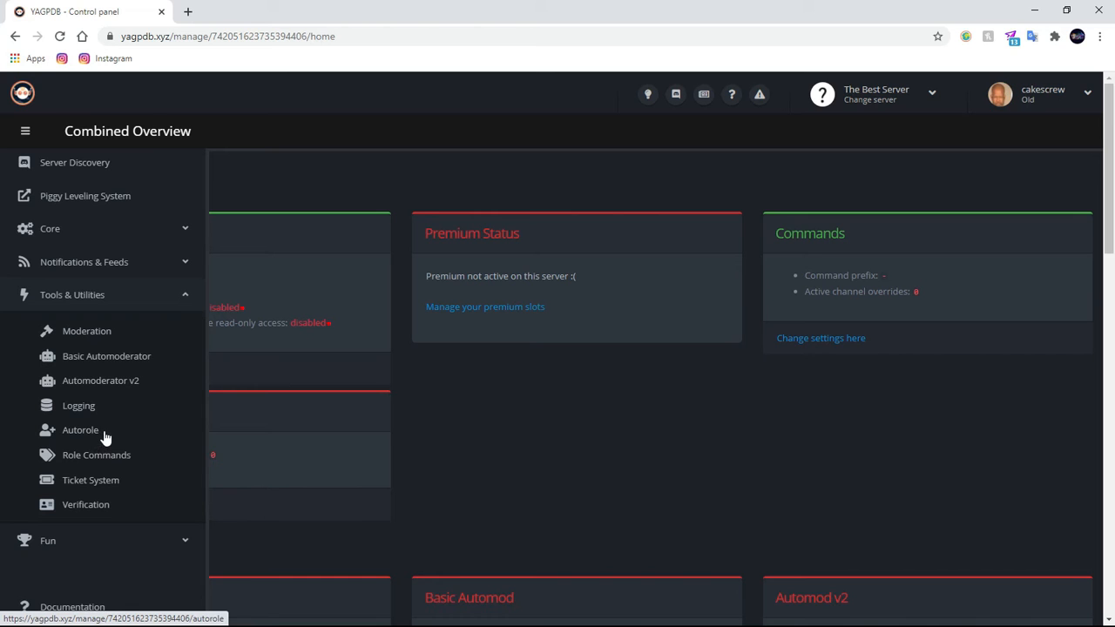
left_click(114, 456)
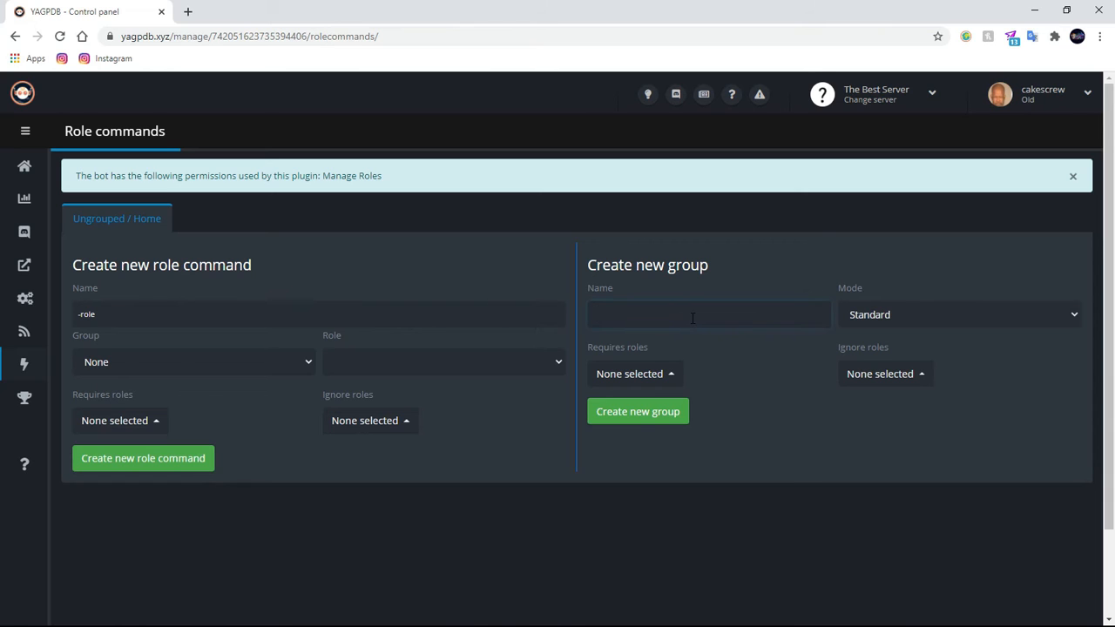
- Name the new role group "What is your Gender?" and set its mode to Single
type("Ge")
type("What is you")
type("r Gender")
type("?")
left_click(954, 317)
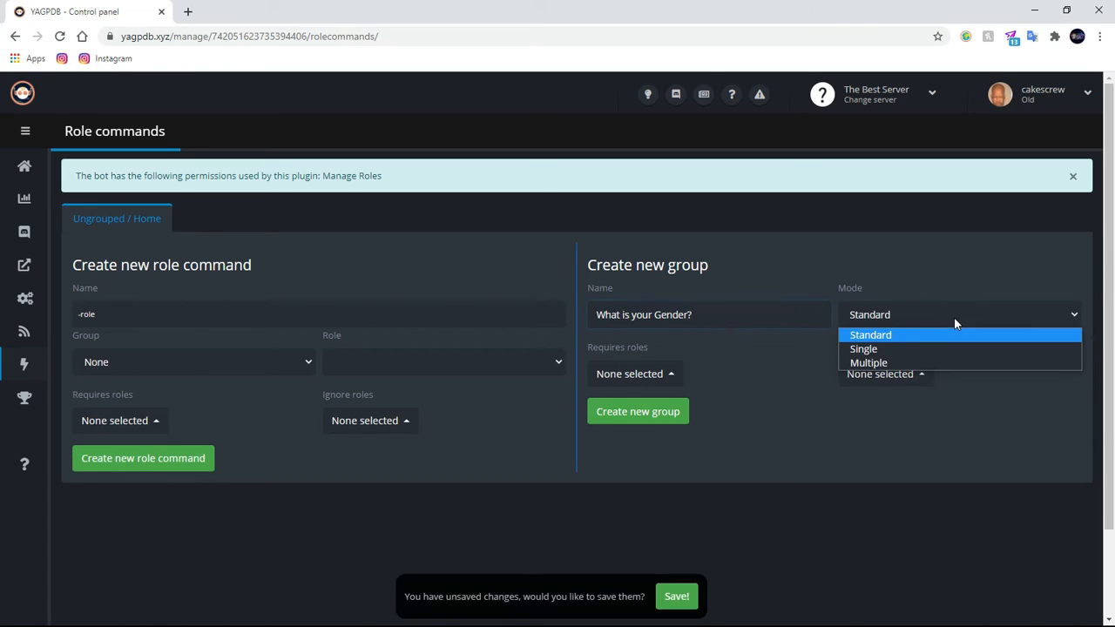
left_click(913, 351)
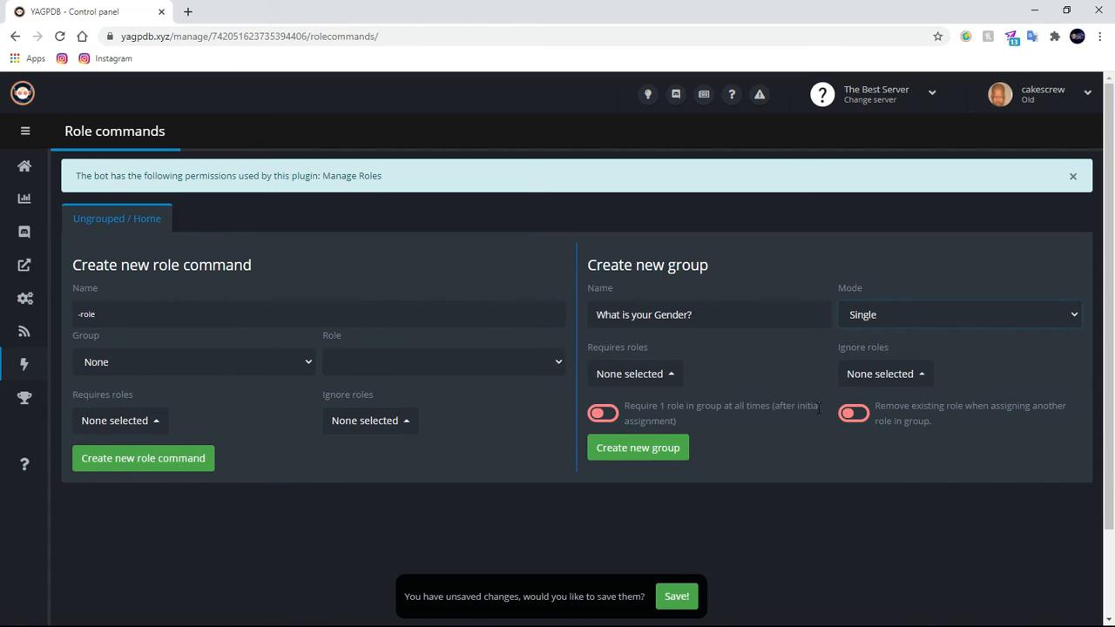
- Enable removing the existing role on reassignment and requiring one role at all times, and create the group
left_click(853, 414)
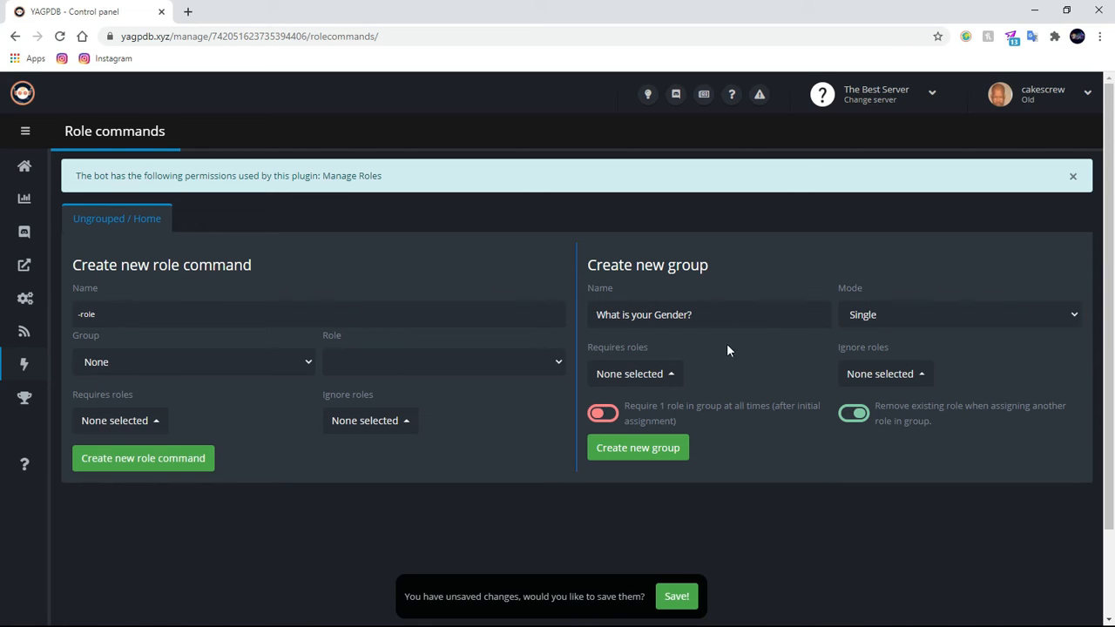
left_click(614, 415)
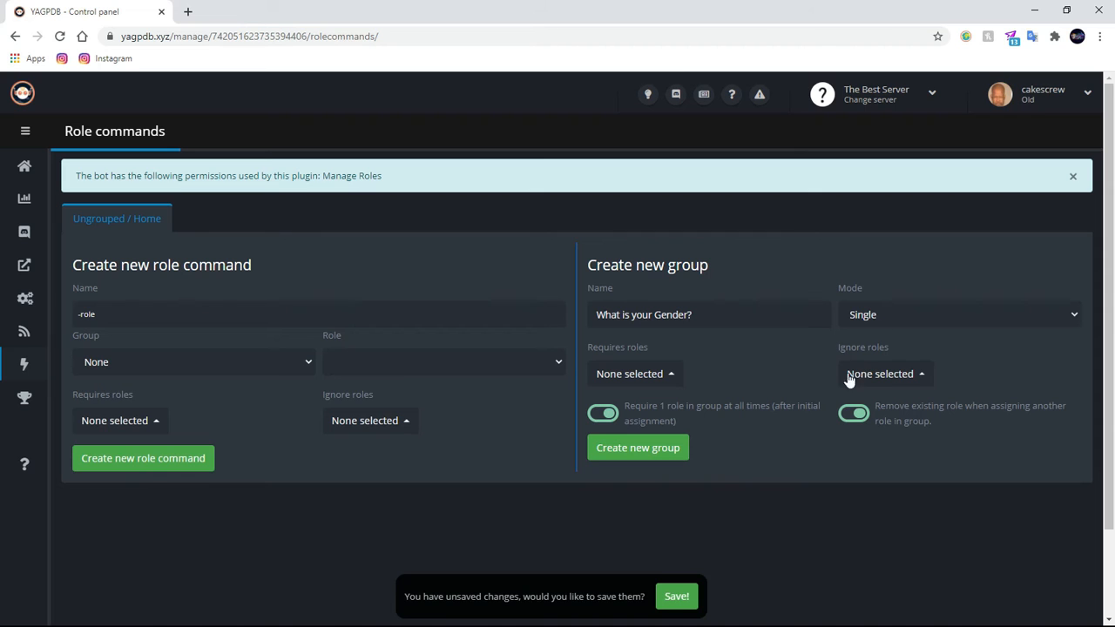
left_click(655, 458)
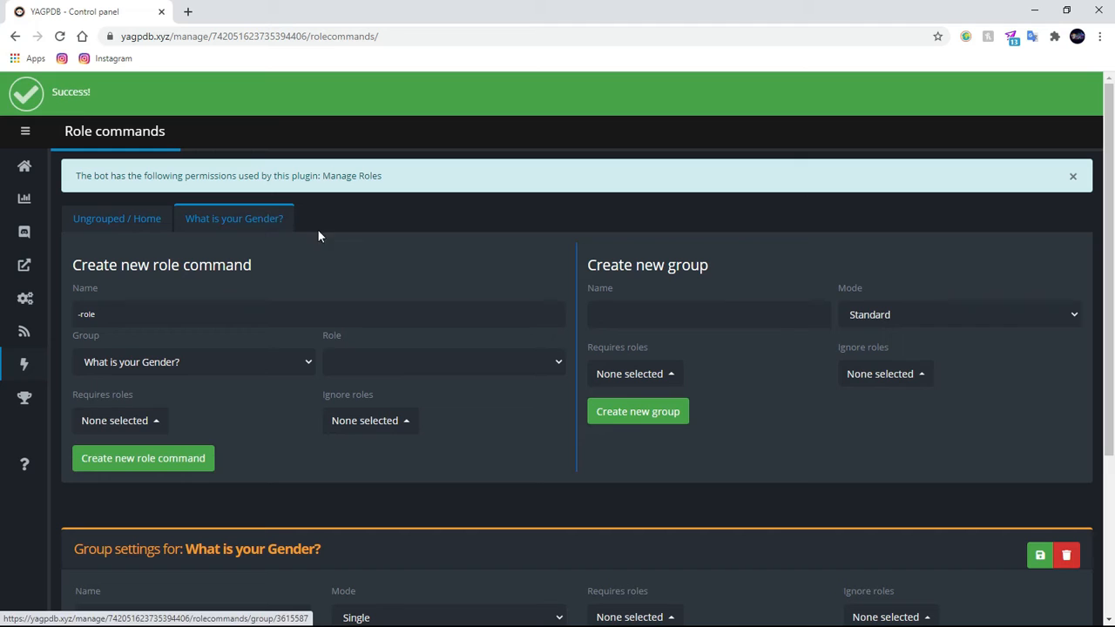
- Switch to Discord and open the Roles page in The Best Server's settings
left_click(225, 304)
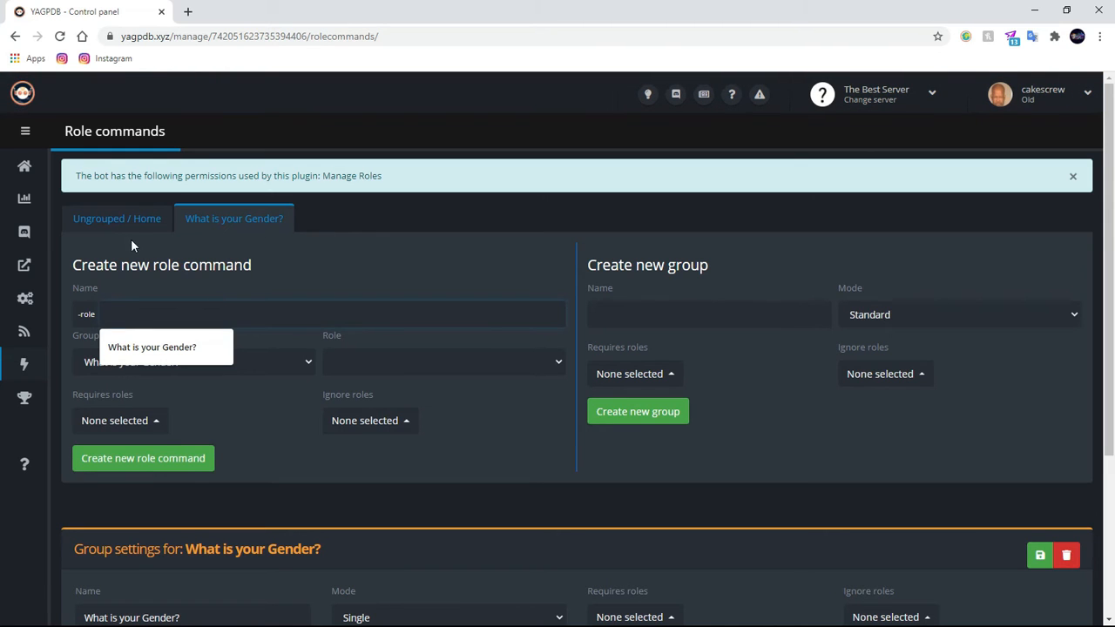
left_click(335, 266)
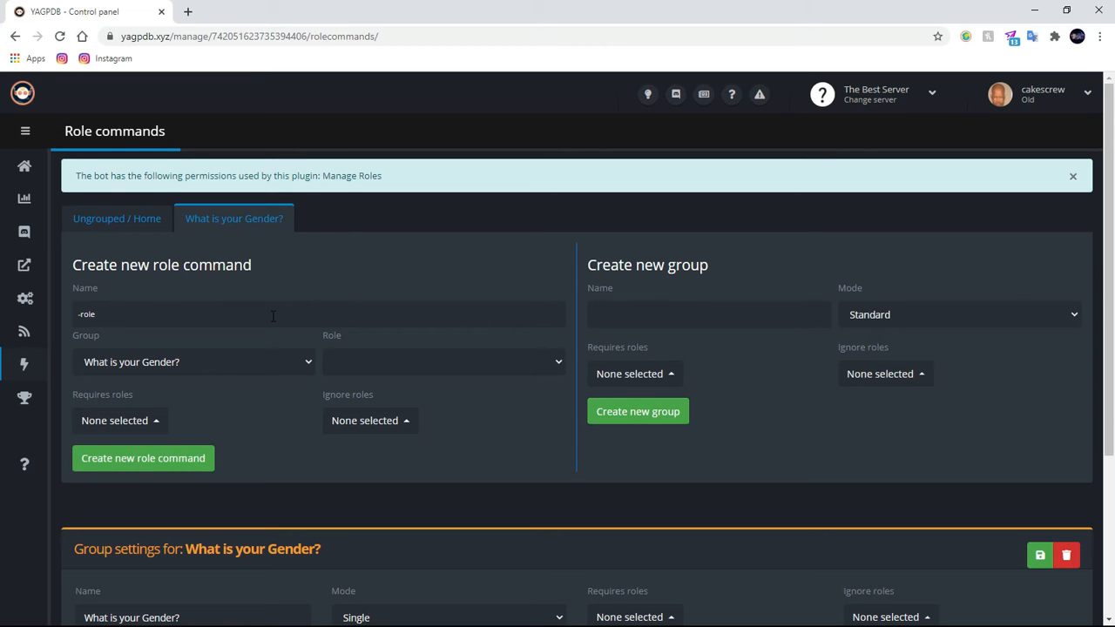
key("alt+Tab")
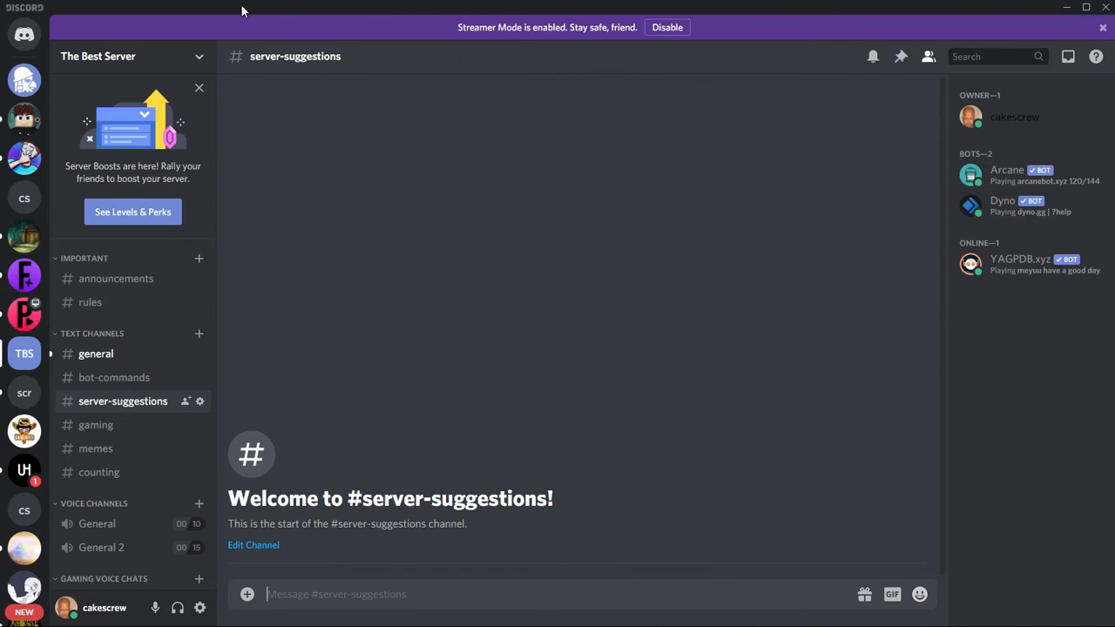
left_click(164, 58)
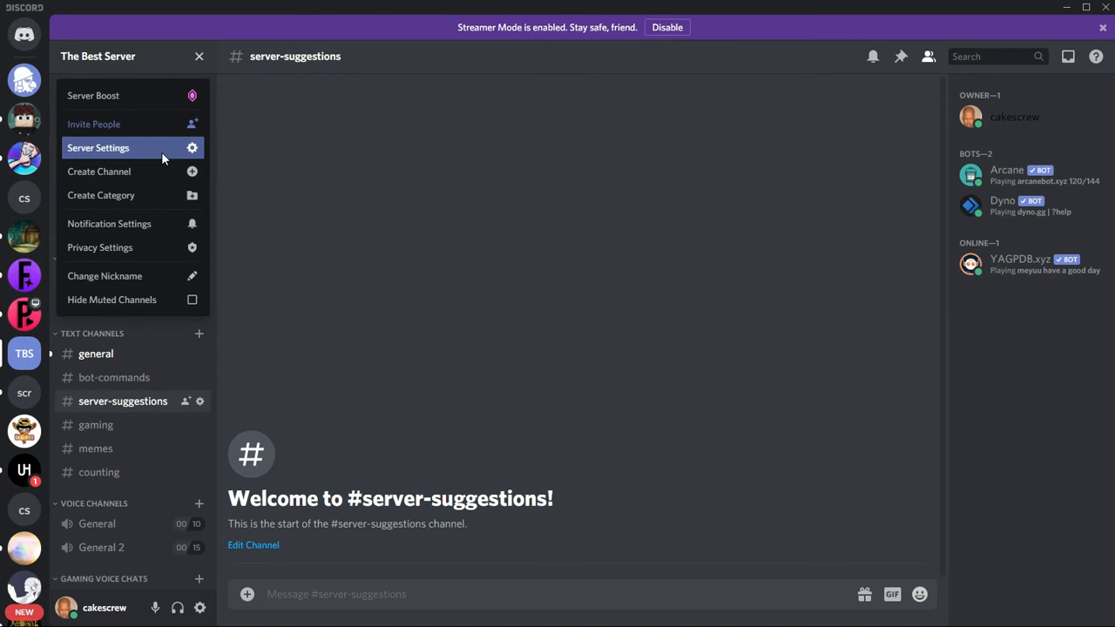
left_click(162, 149)
left_click(258, 117)
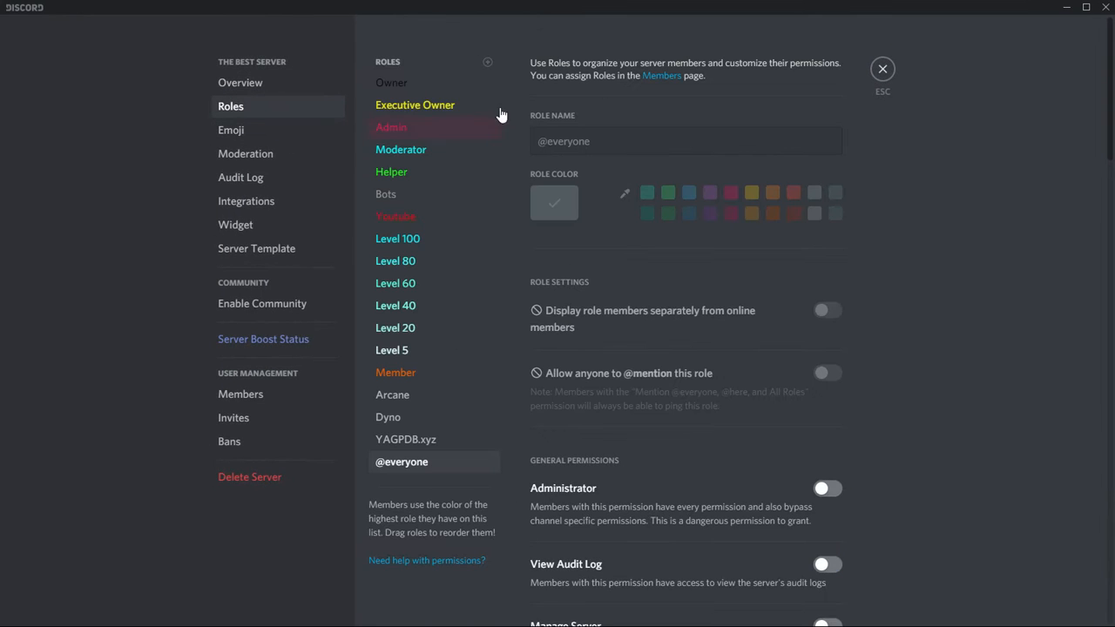
- Create a new server role named Male and save it
left_click(487, 62)
type("amu")
key("BackSpace")
key("BackSpace")
key("BackSpace")
type("Male")
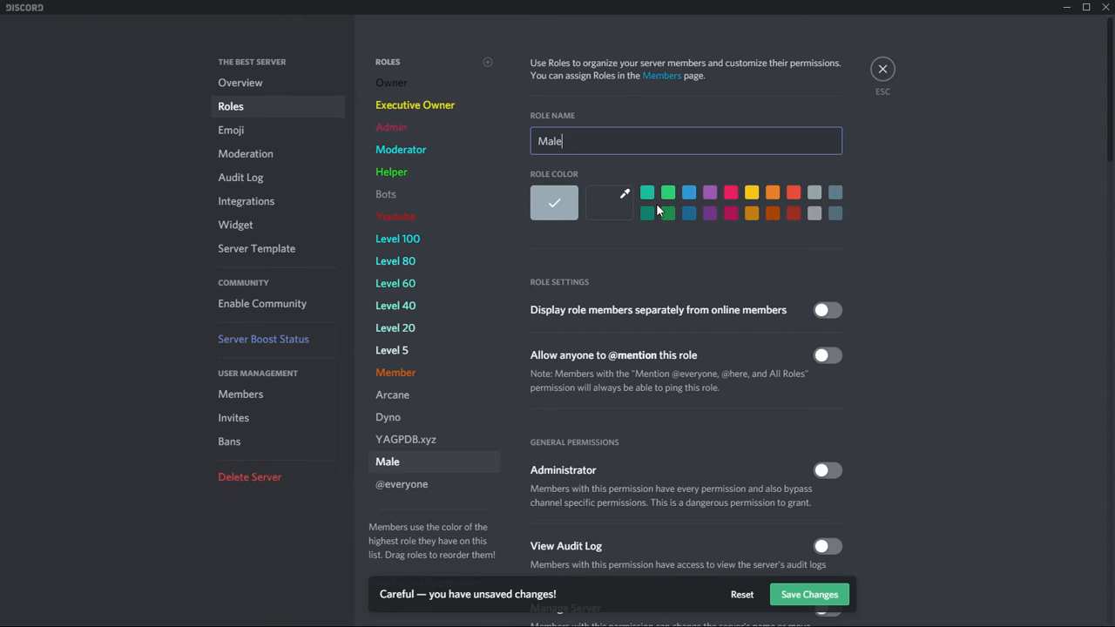
left_click(809, 595)
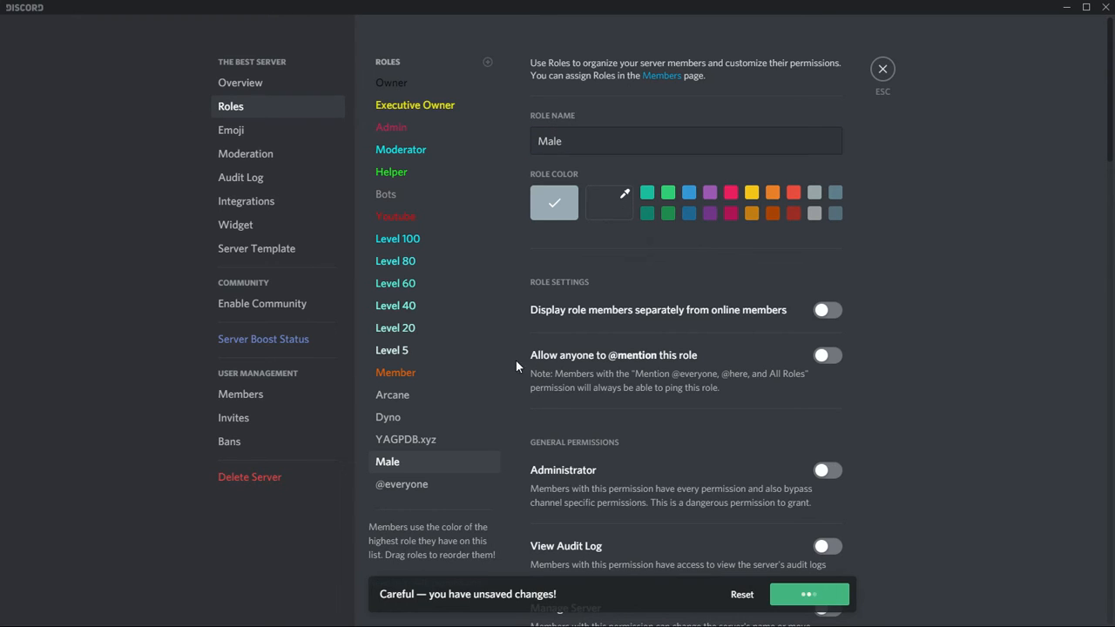
- Add another server role named Female and save it
left_click(488, 62)
key("BackSpace")
type("Female")
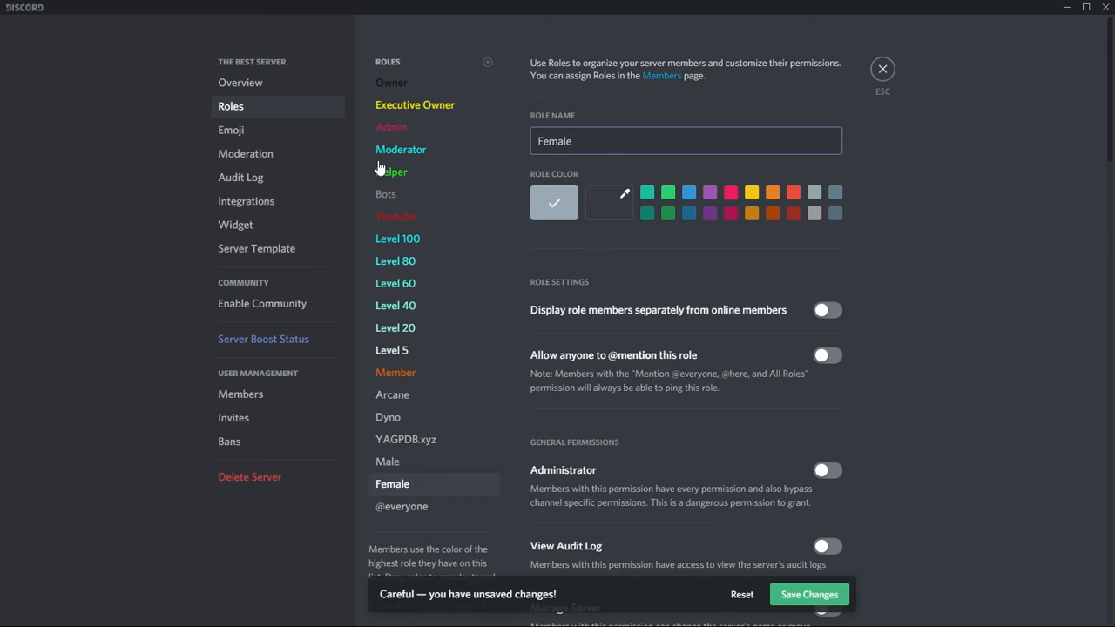
left_click(805, 595)
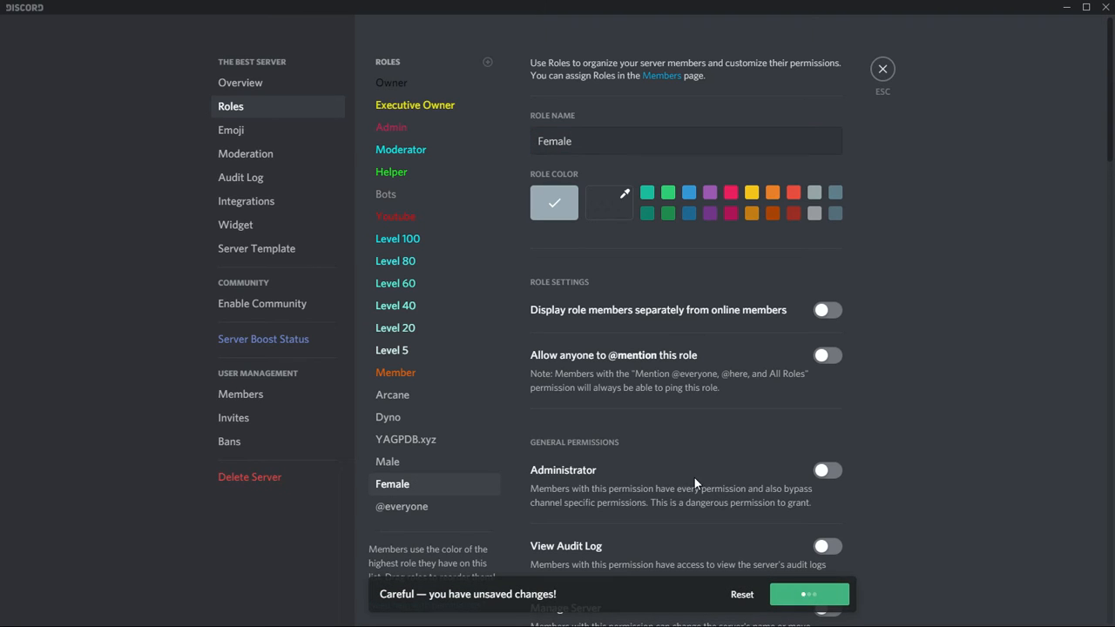
- Add a third server role named Other and save the changes
left_click(487, 63)
key("BackSpace")
type("Other")
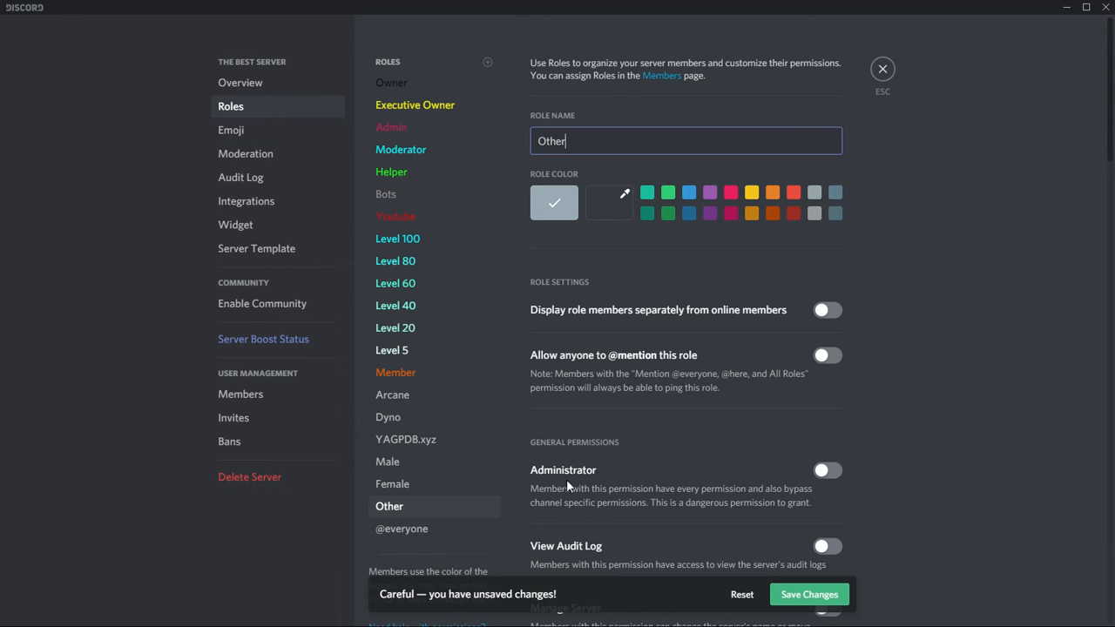
left_click(841, 597)
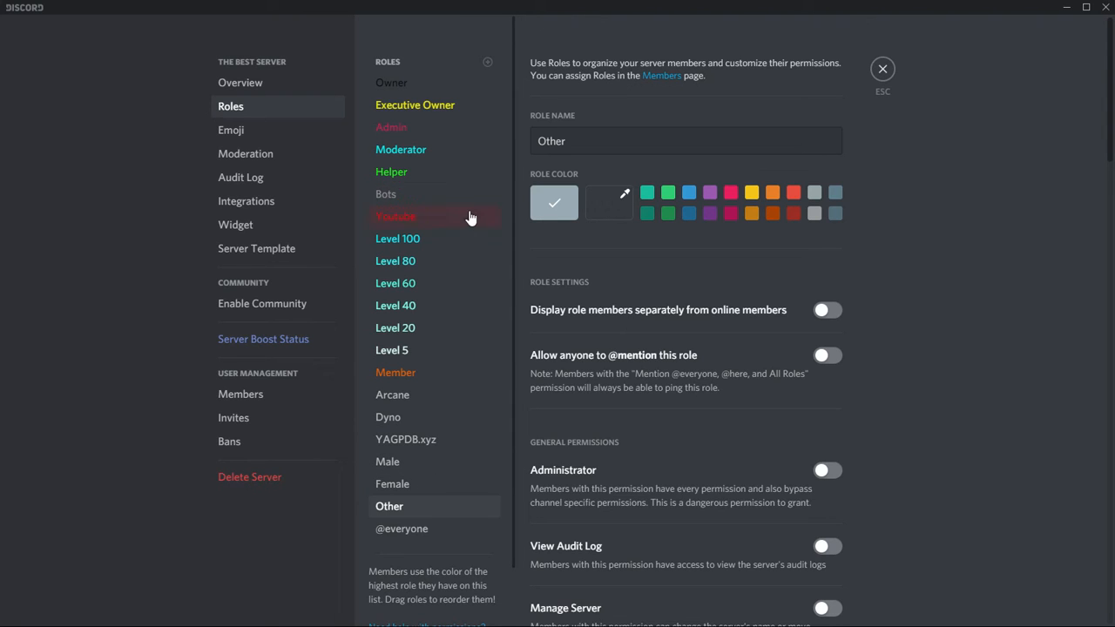
- Leave the server settings and check which roles the YAGPDB.xyz bot has in its profile
left_click(882, 70)
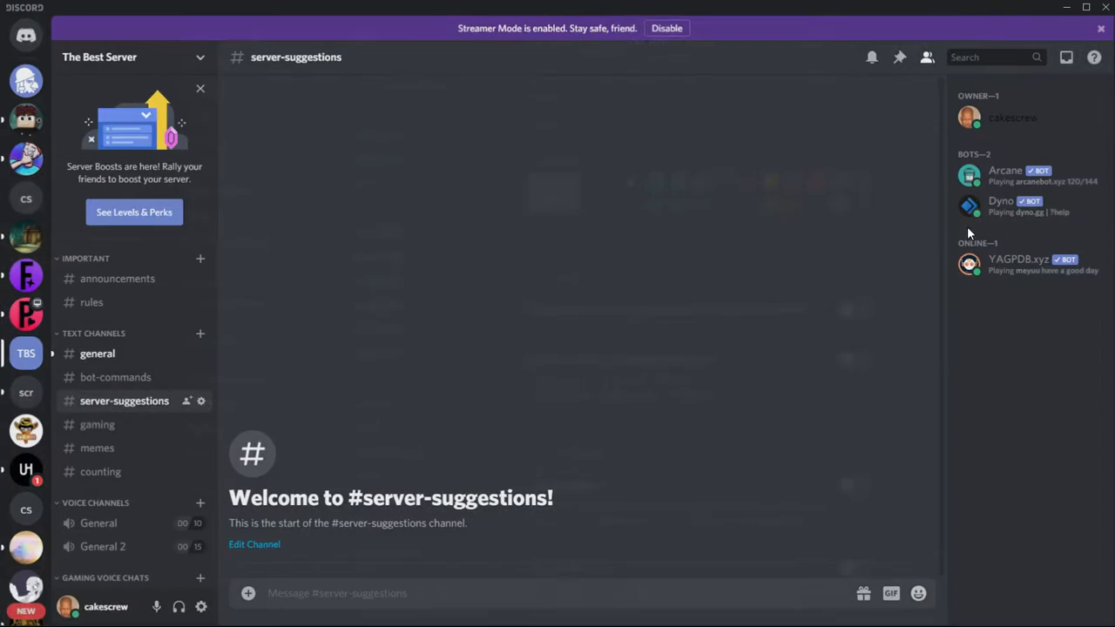
left_click(1024, 264)
left_click(858, 438)
left_click(814, 376)
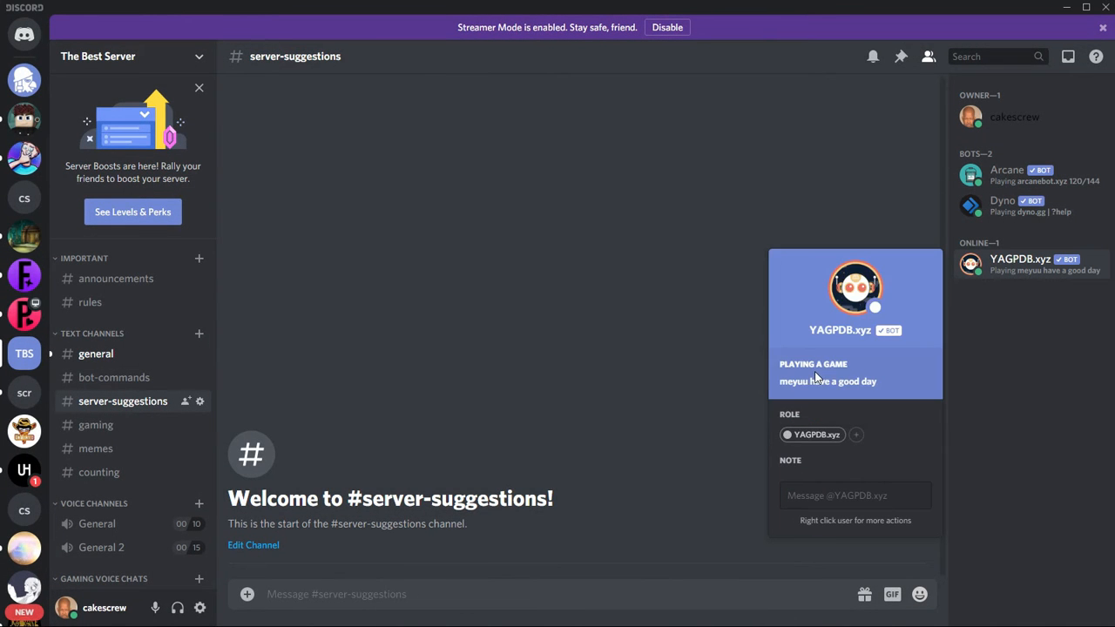
left_click(743, 192)
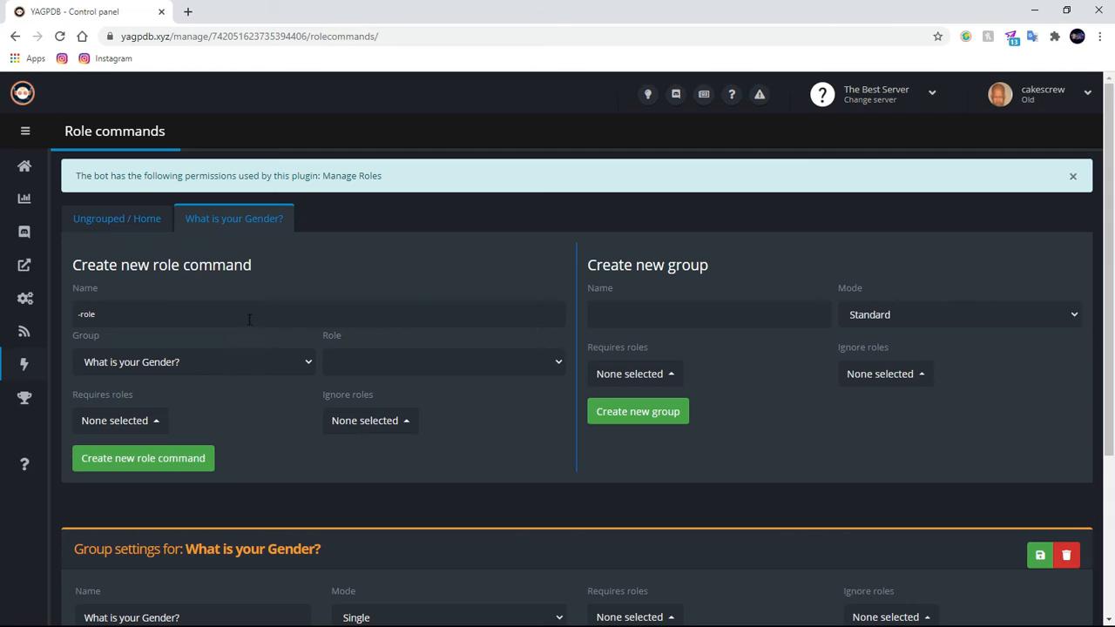
- On the YAGPDB Role Commands page, name a new role command Male and try to find its matching role
left_click(156, 321)
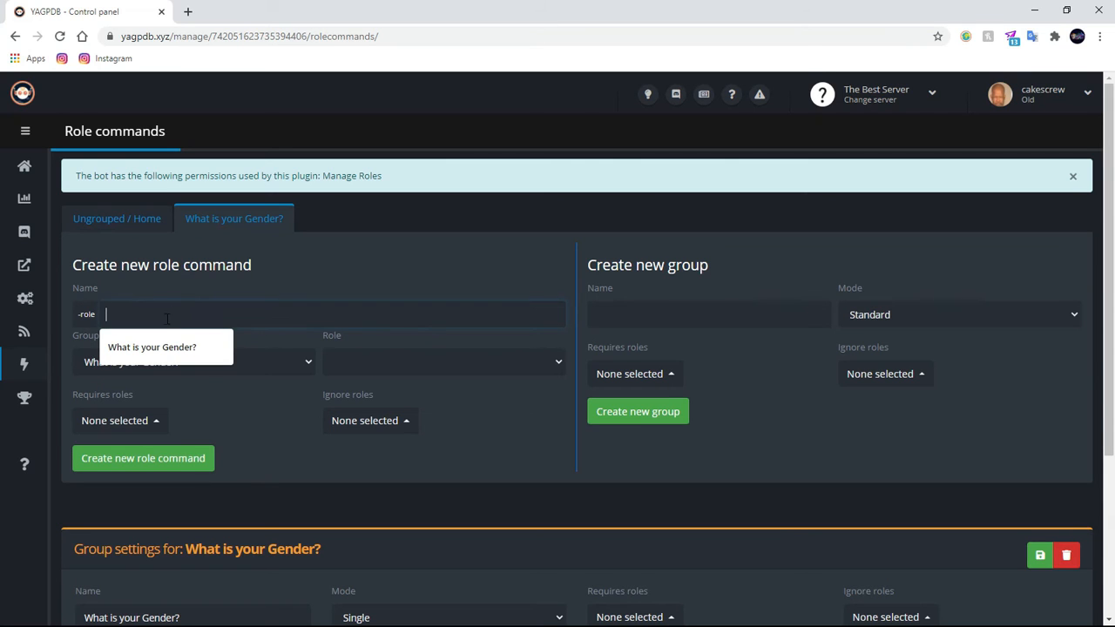
type("Male")
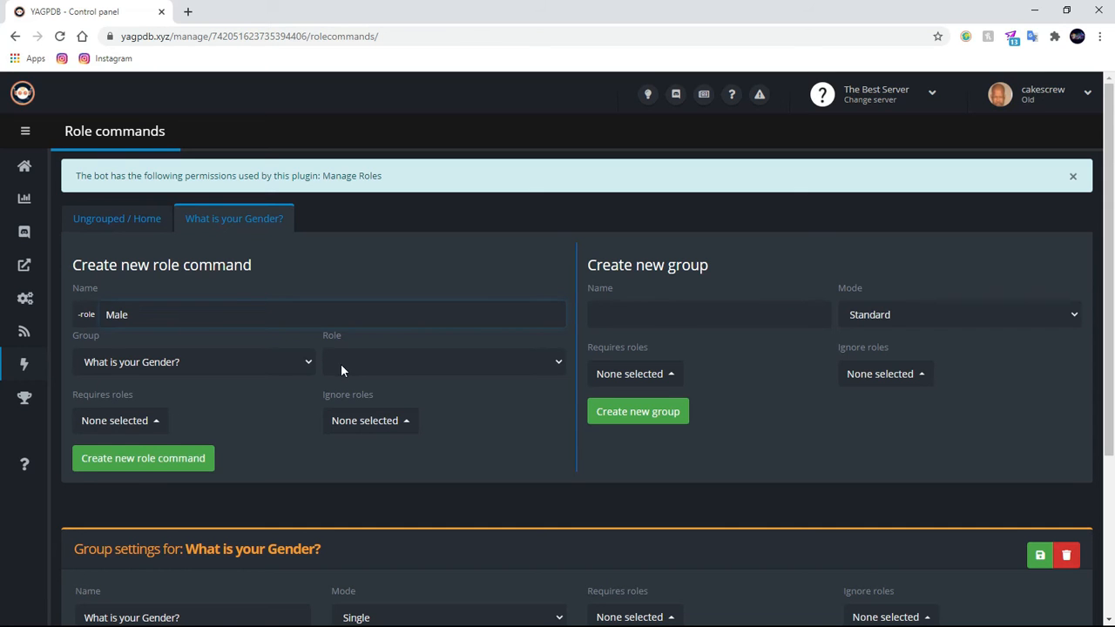
left_click(423, 359)
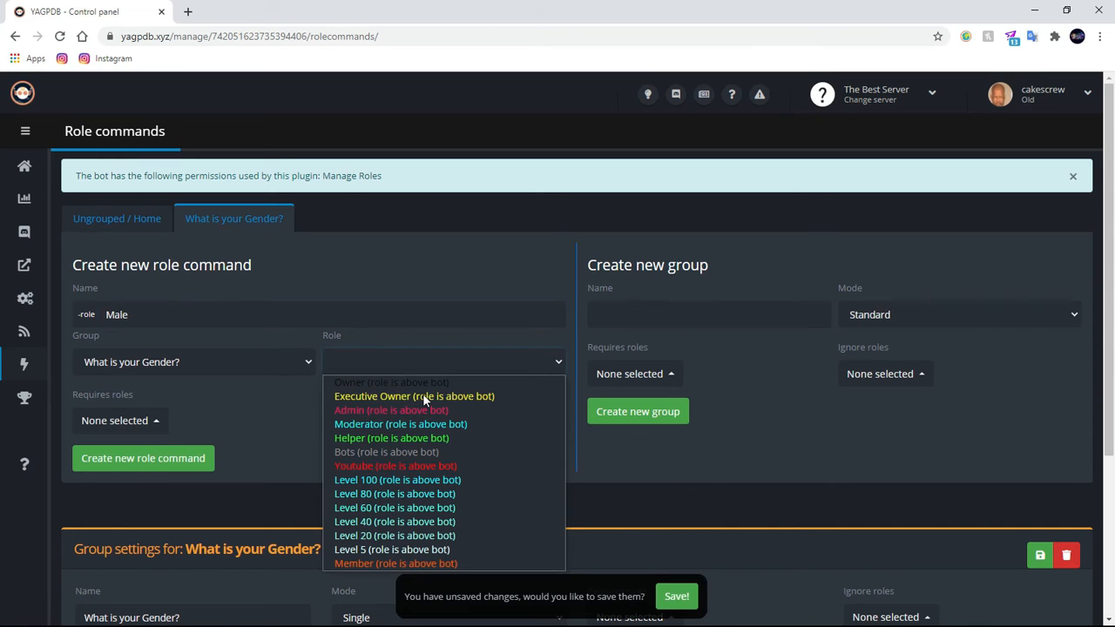
left_click_drag(375, 336, 375, 317)
left_click(405, 353)
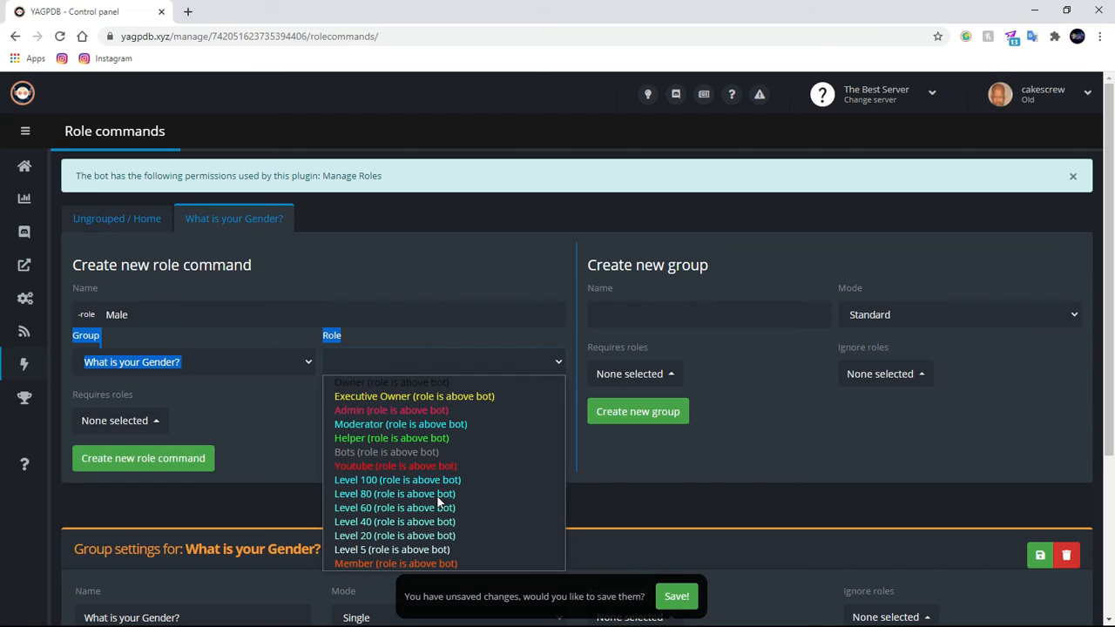
left_click(354, 309)
left_click(415, 360)
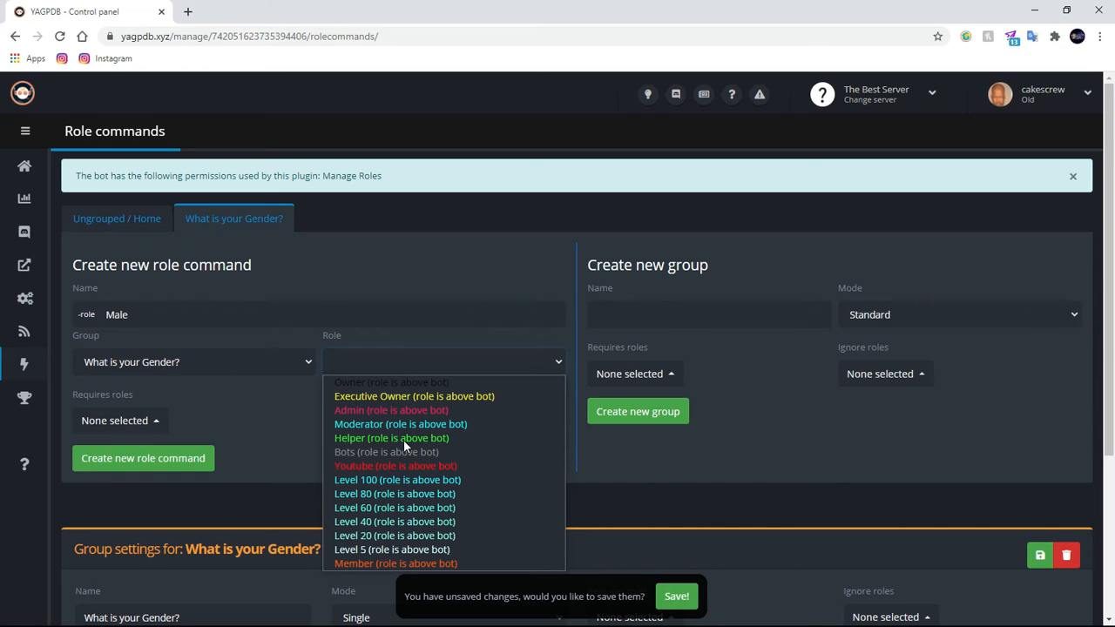
left_click(437, 275)
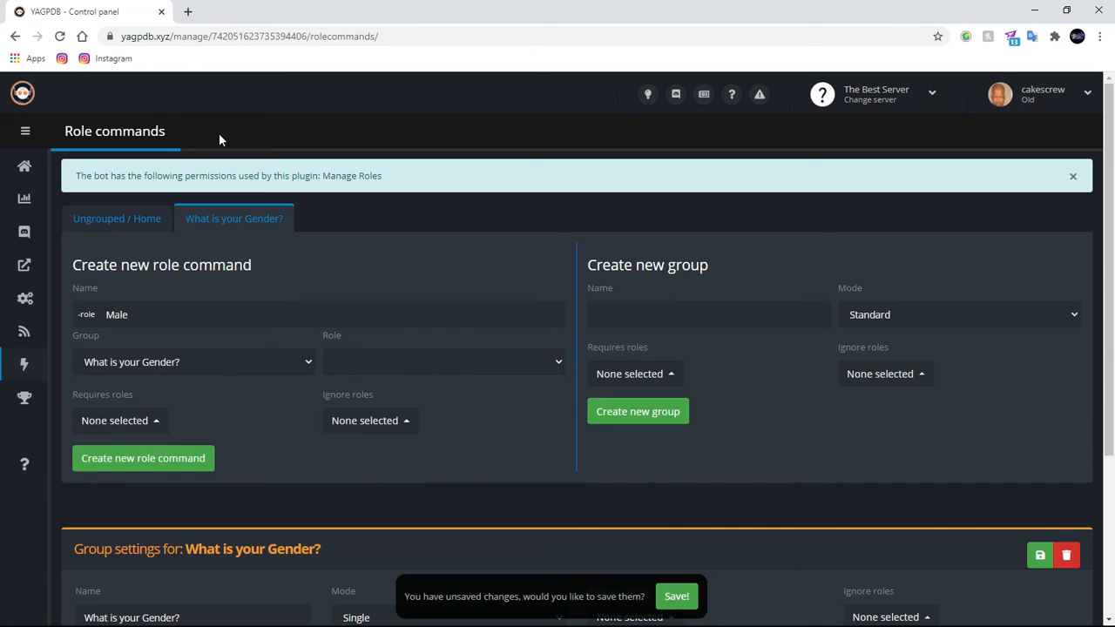
- Reload the Role Commands page and fill in a role command named Male in the "What is your Gender?" group
left_click(61, 37)
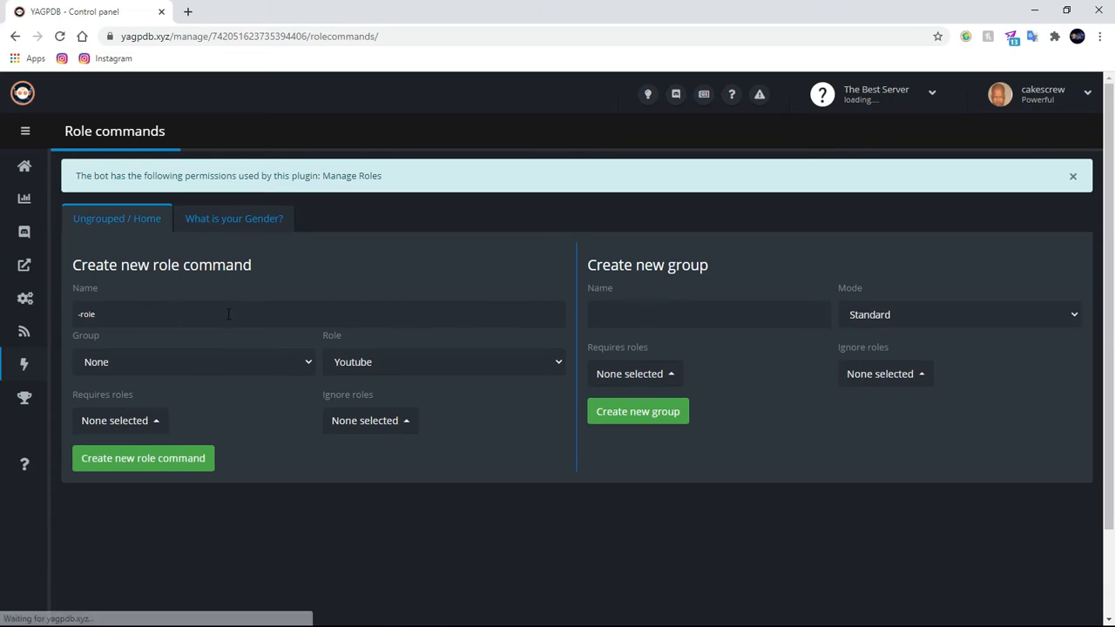
left_click(224, 315)
type("Male")
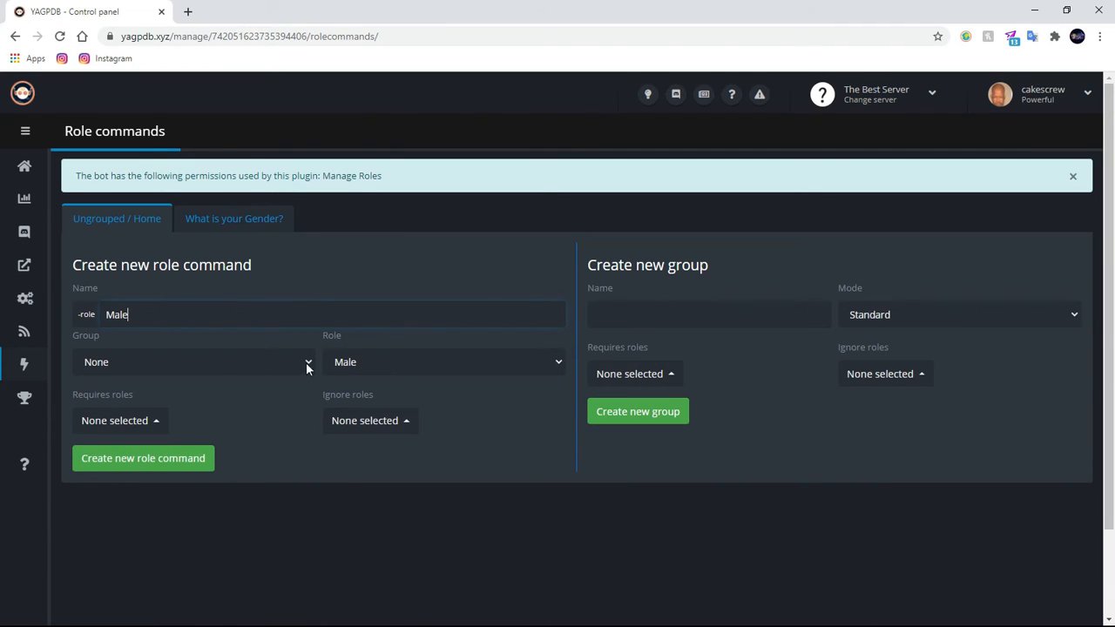
left_click(188, 369)
left_click(189, 390)
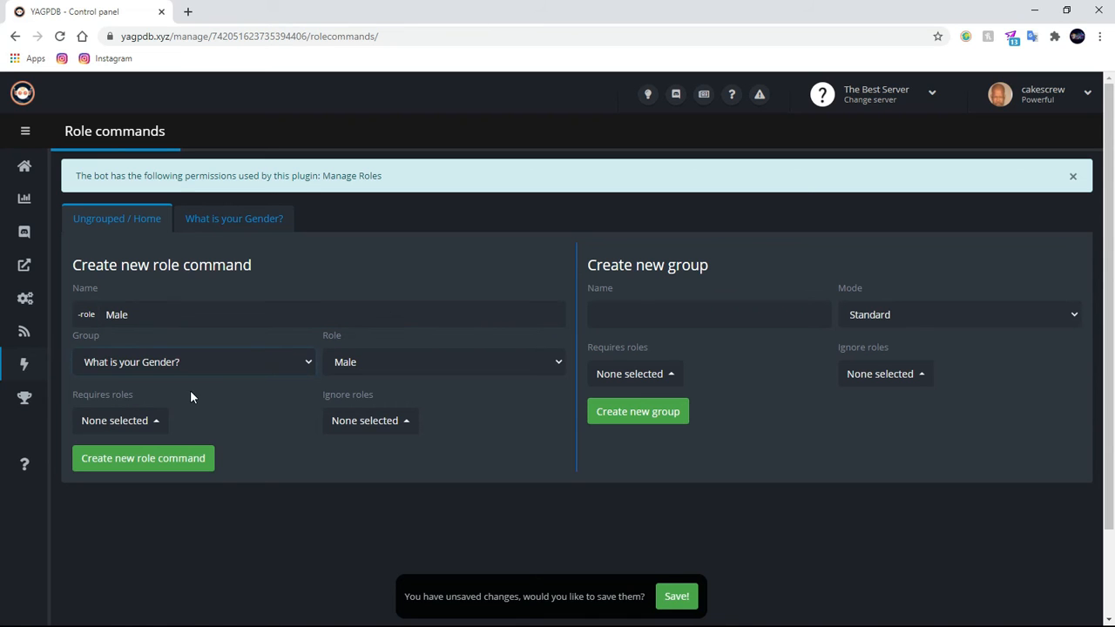
- Open the "What is your Gender?" group and create a role command named Male linked to the Male role
left_click(214, 219)
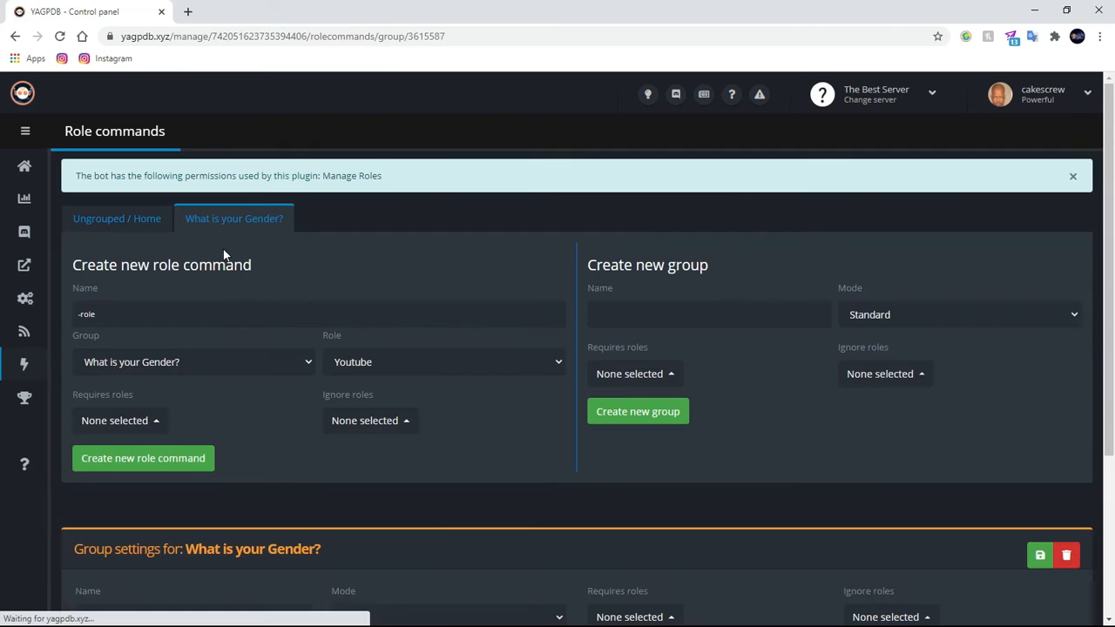
left_click(229, 315)
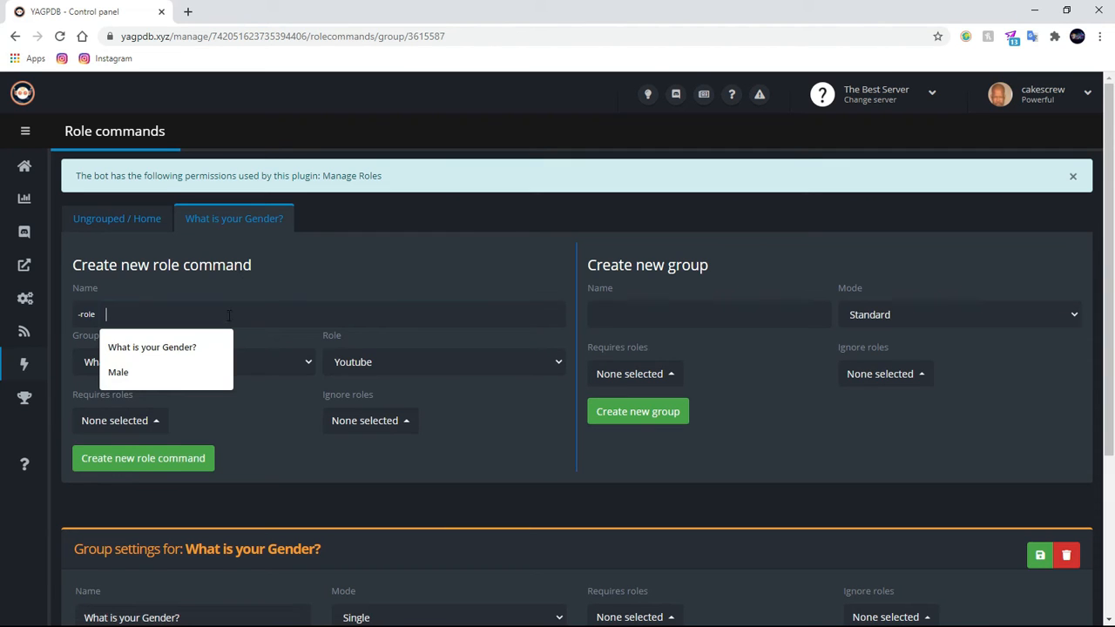
left_click(135, 225)
left_click(234, 223)
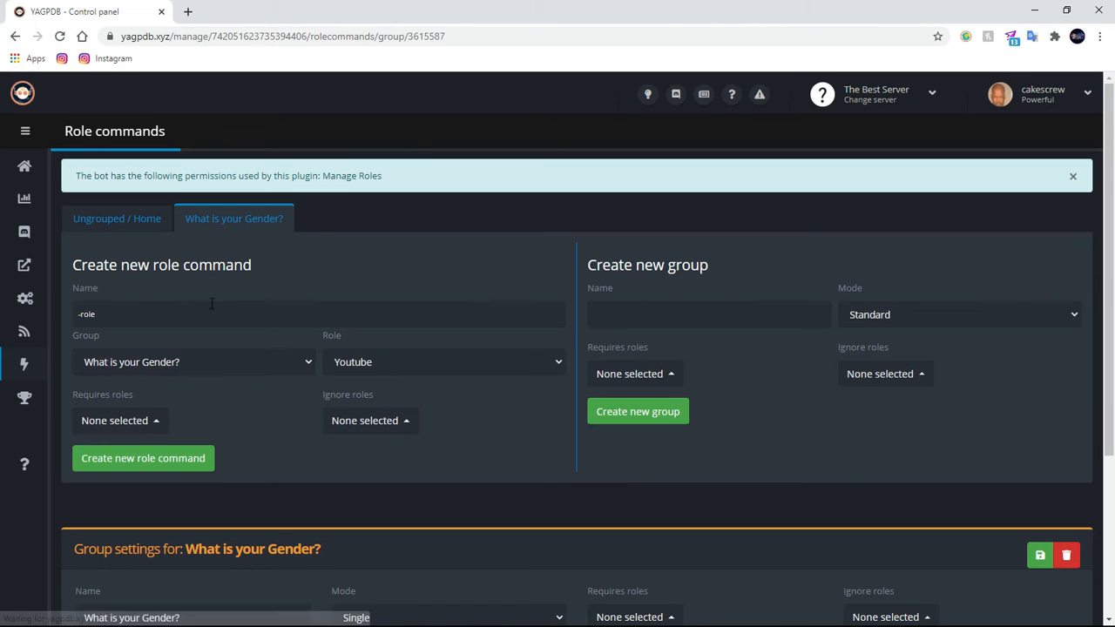
left_click(209, 307)
type("Male")
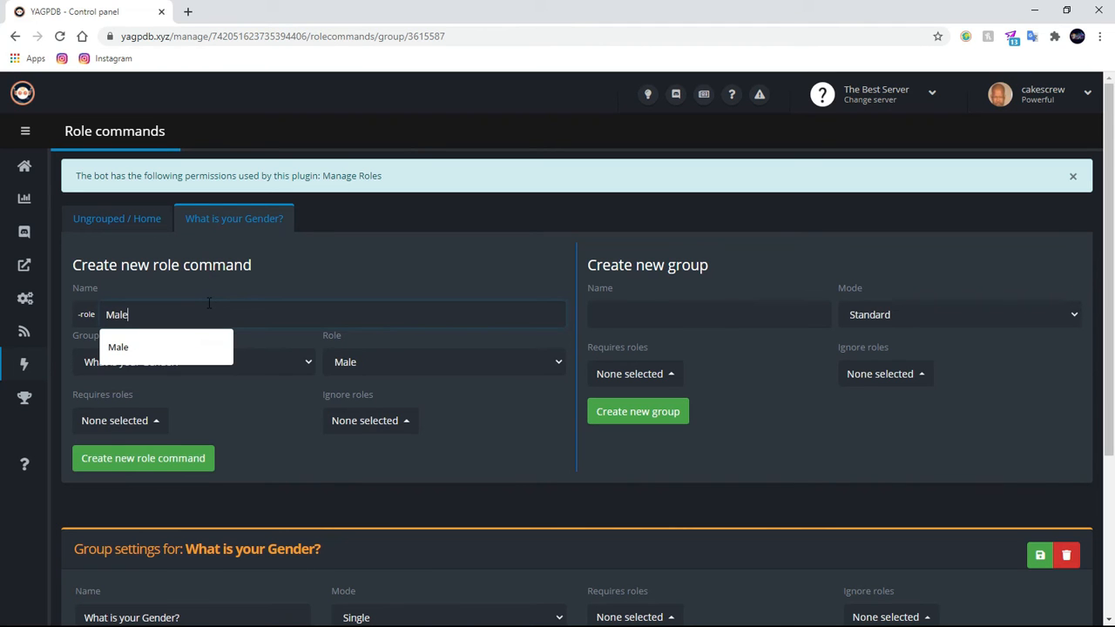
left_click(321, 391)
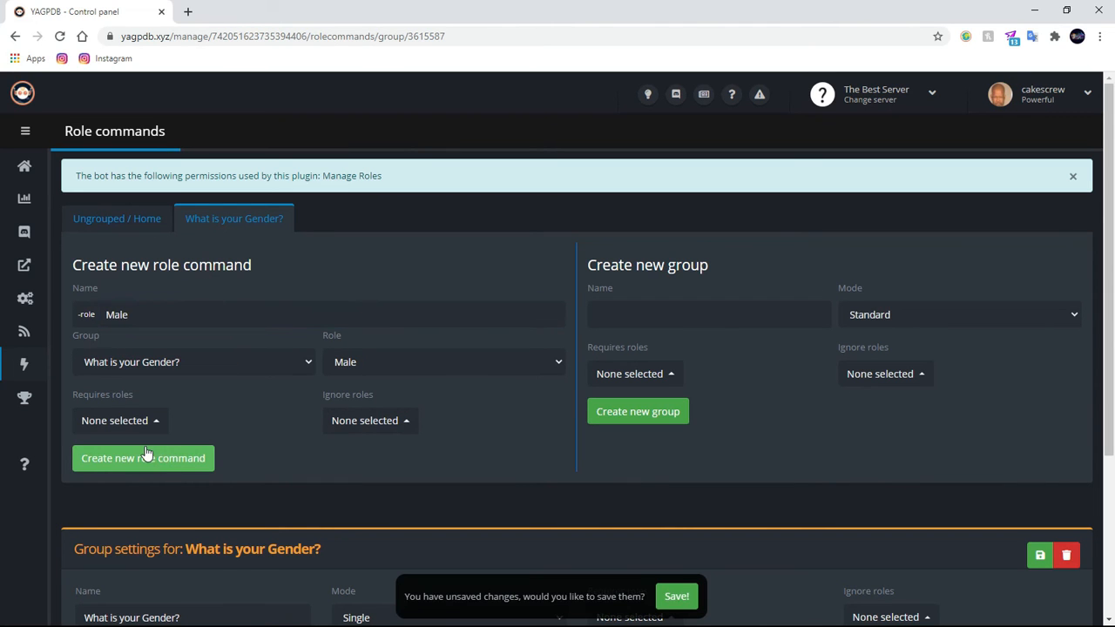
left_click(146, 455)
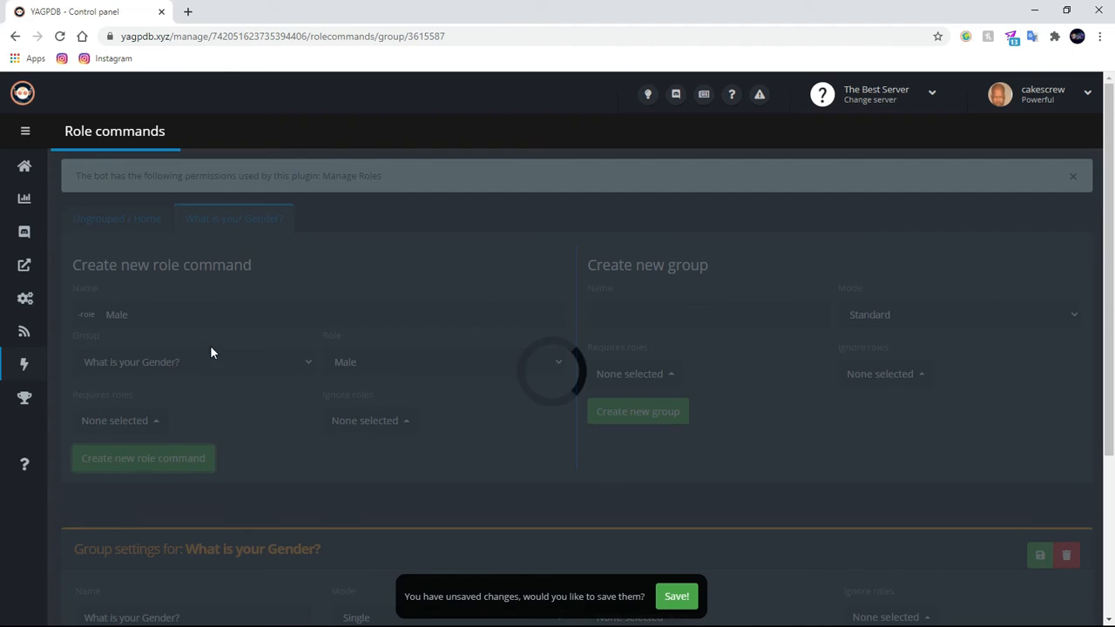
- Create two more role commands in the "What is your Gender?" group, Female and Other, each linked to its matching role
left_click(201, 318)
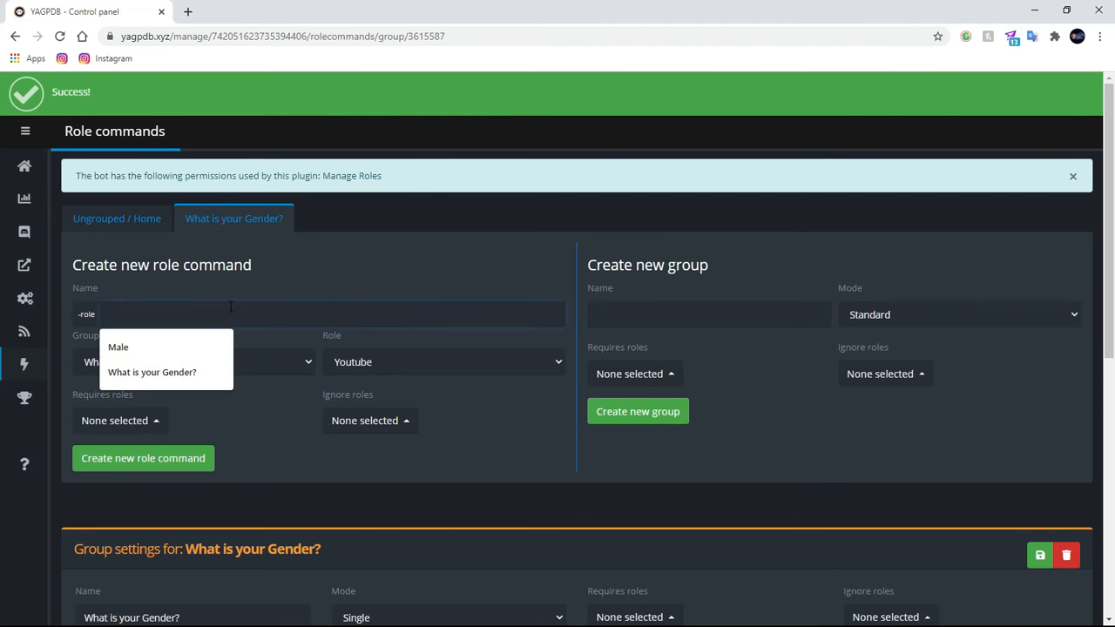
type("Female")
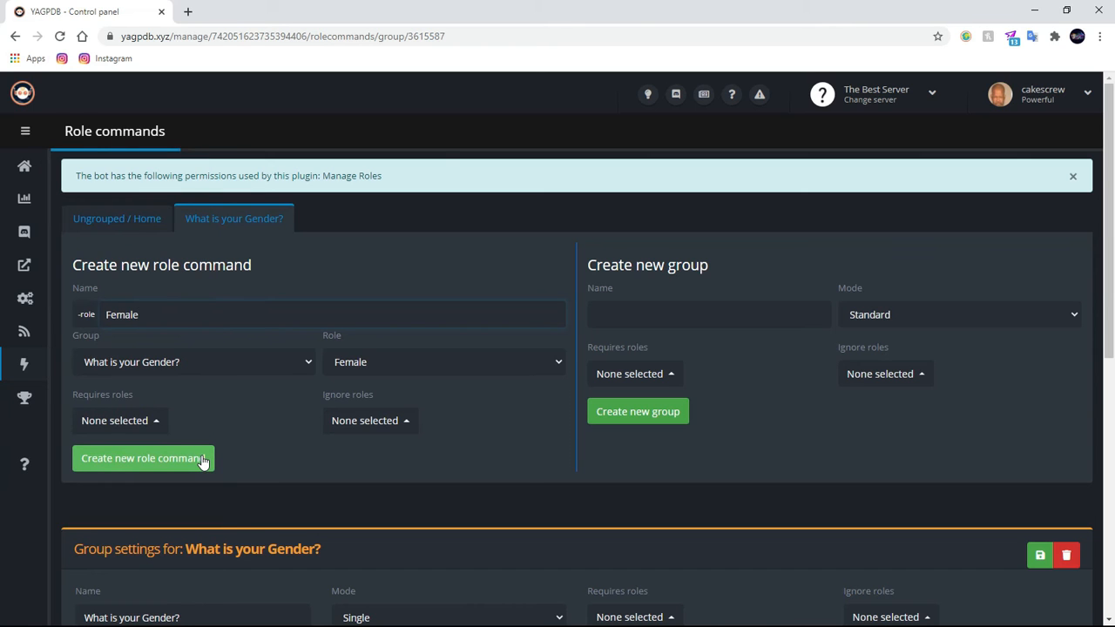
left_click(202, 459)
left_click(175, 316)
type("Other")
left_click(172, 459)
- Reorder the group's role commands to Male, Female, Other
scroll(263, 258, "down", 6)
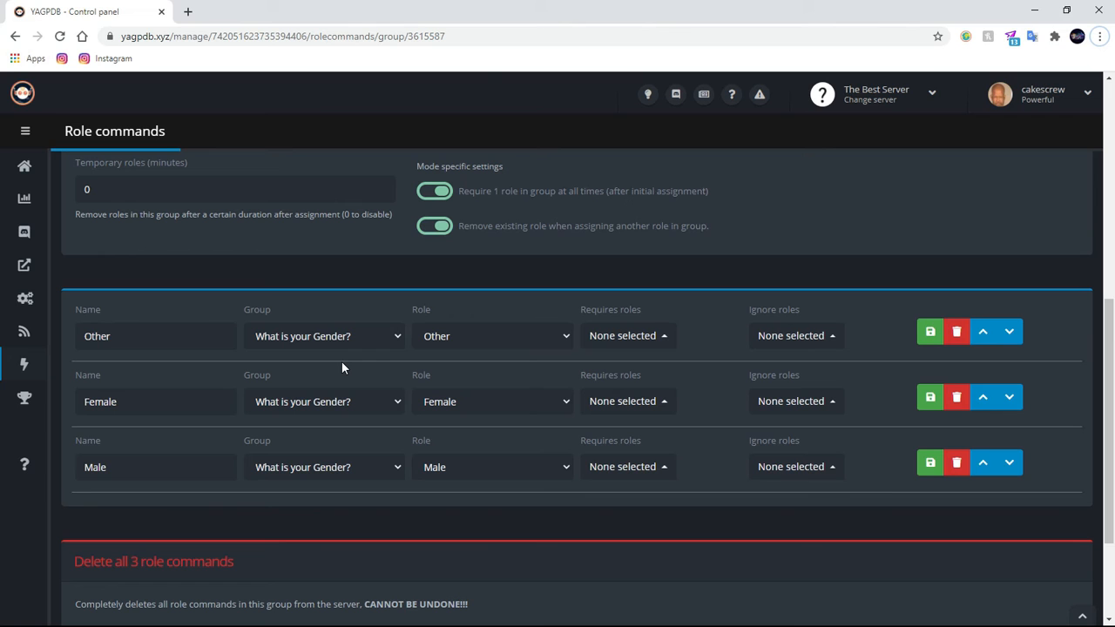
left_click(988, 464)
left_click(984, 398)
left_click(986, 463)
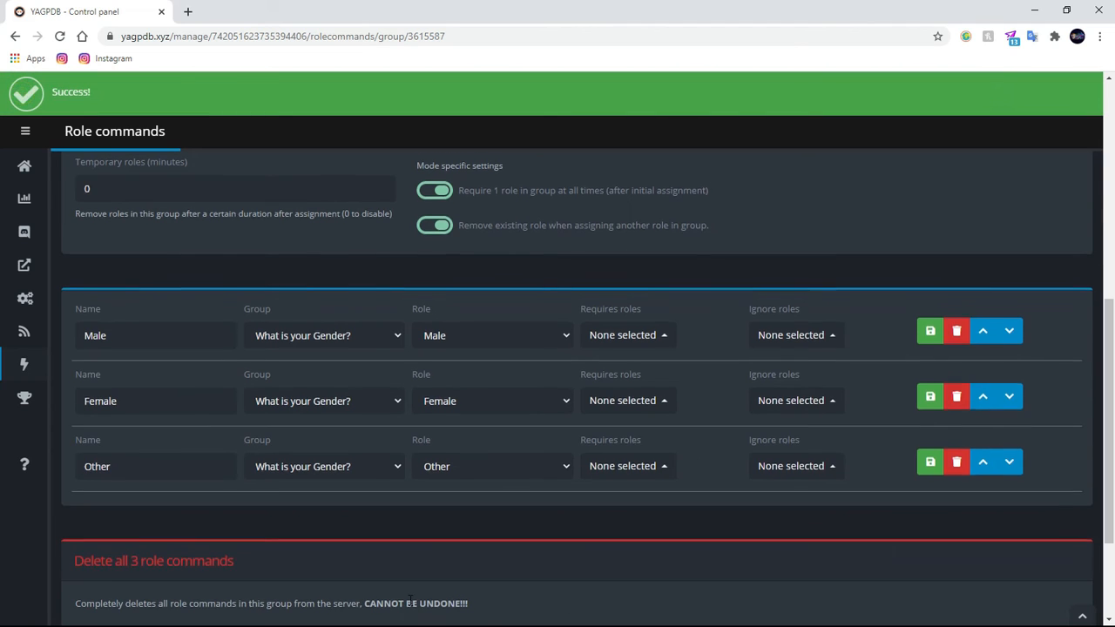
scroll(263, 522, "down", 2)
scroll(263, 522, "up", 3)
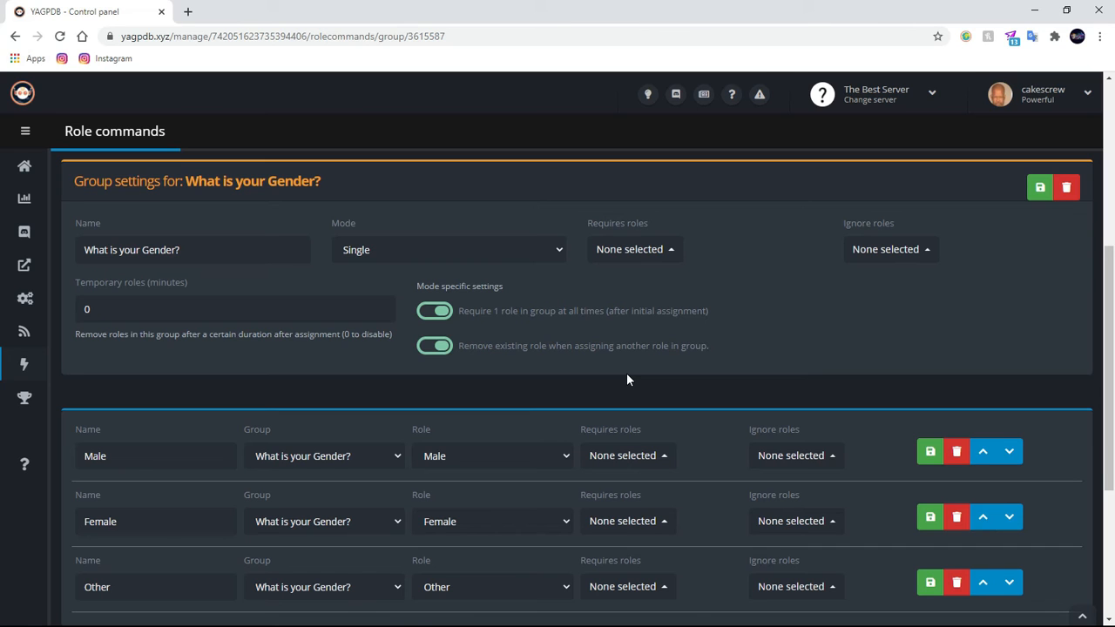
scroll(626, 379, "up", 3)
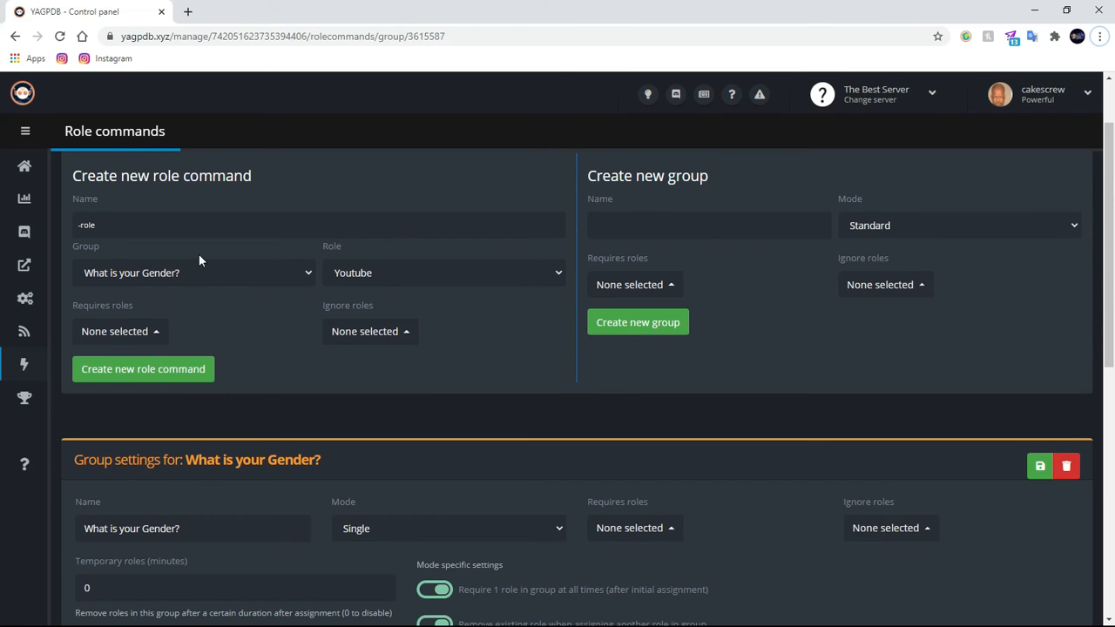
scroll(398, 535, "down", 4)
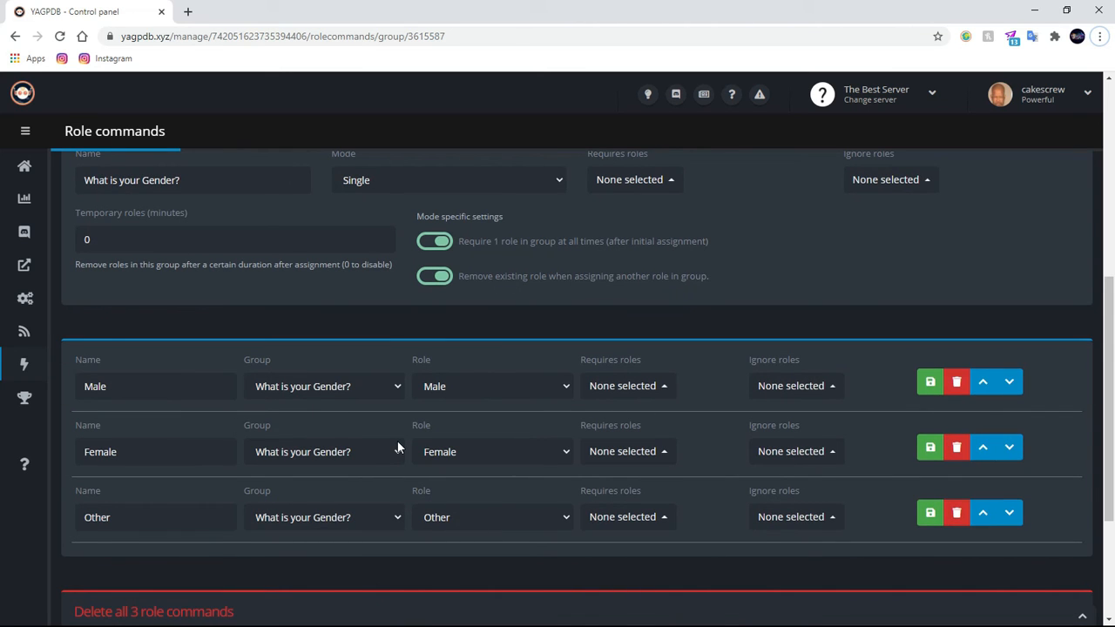
- Switch to Discord and send "-rolemenu create What is your Gender?" in the self-roles channel
key("alt+Tab")
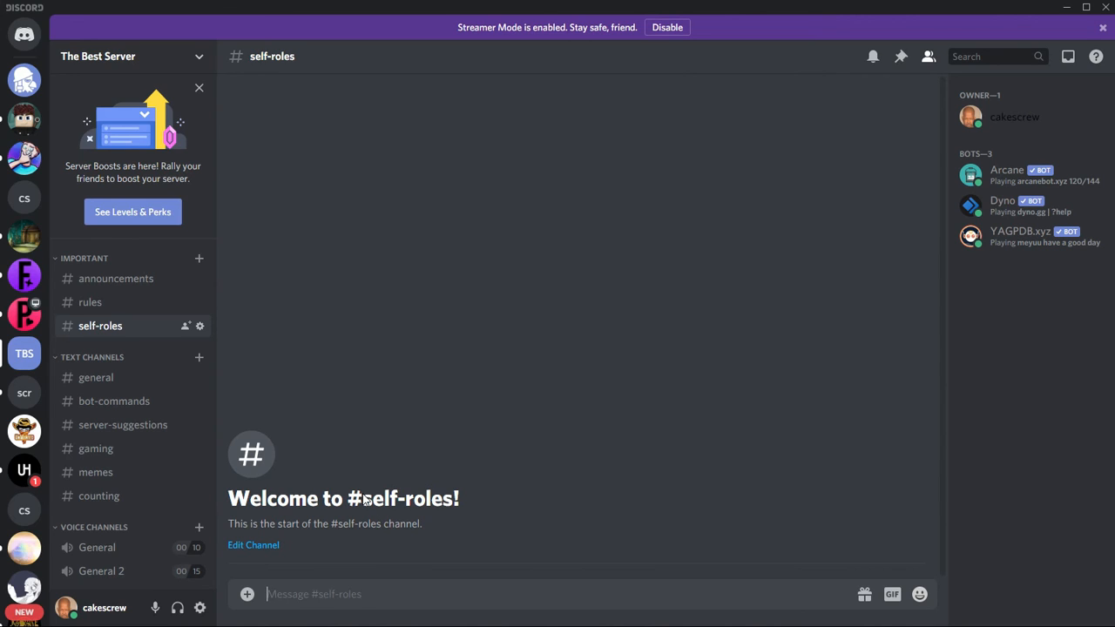
type("-rolemenu create What is you Gender?")
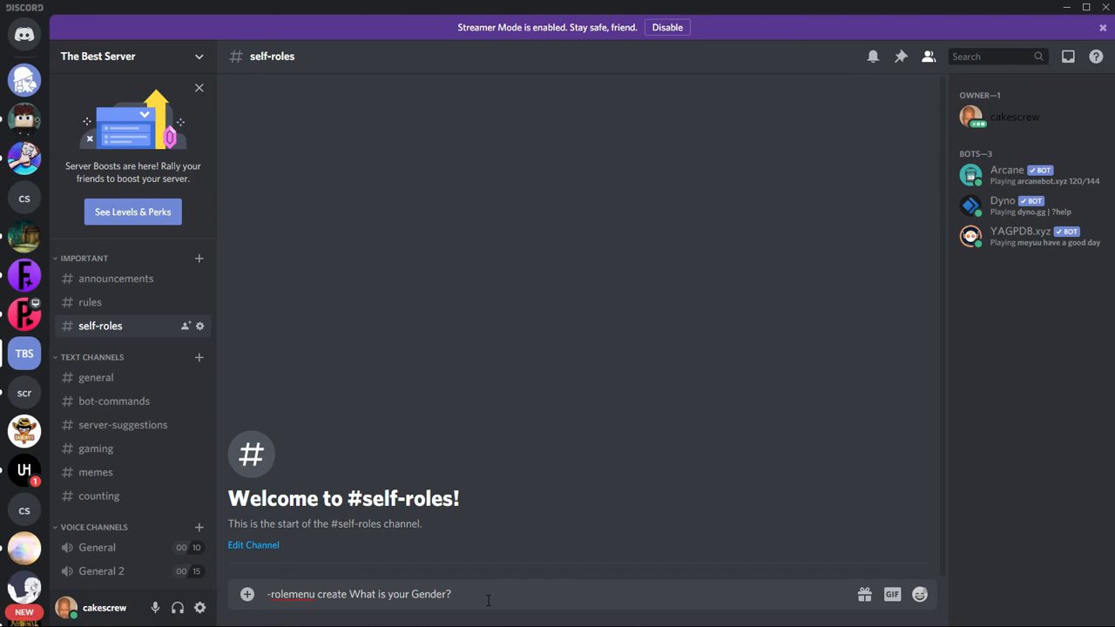
key("Return")
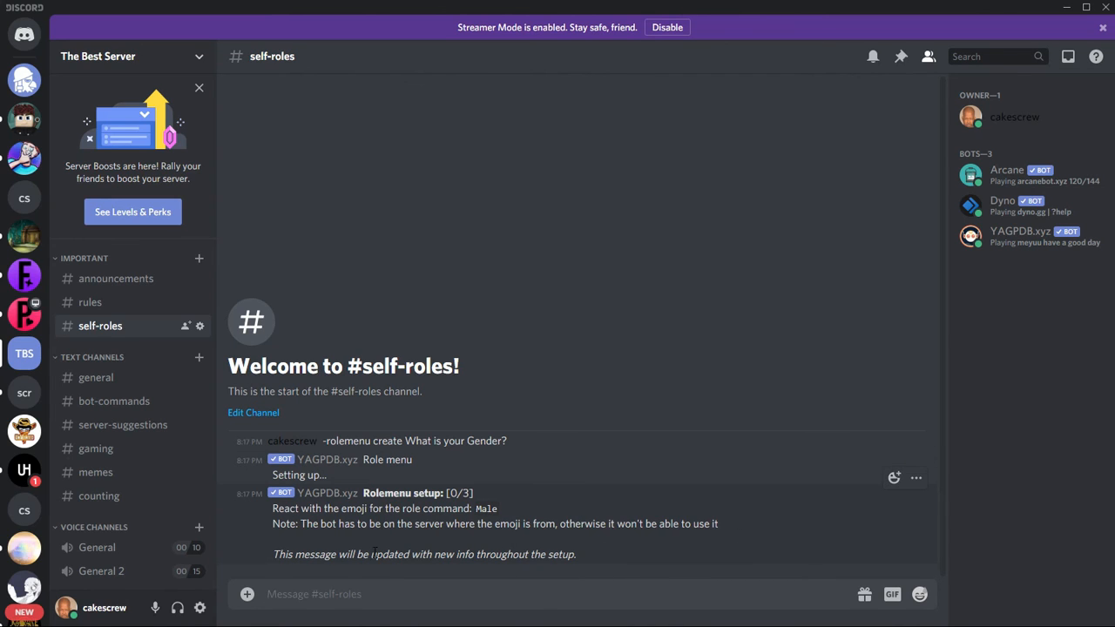
- React to the bot's setup message with male_sign for the Male role command and female_sign for Female
left_click(894, 478)
type("male")
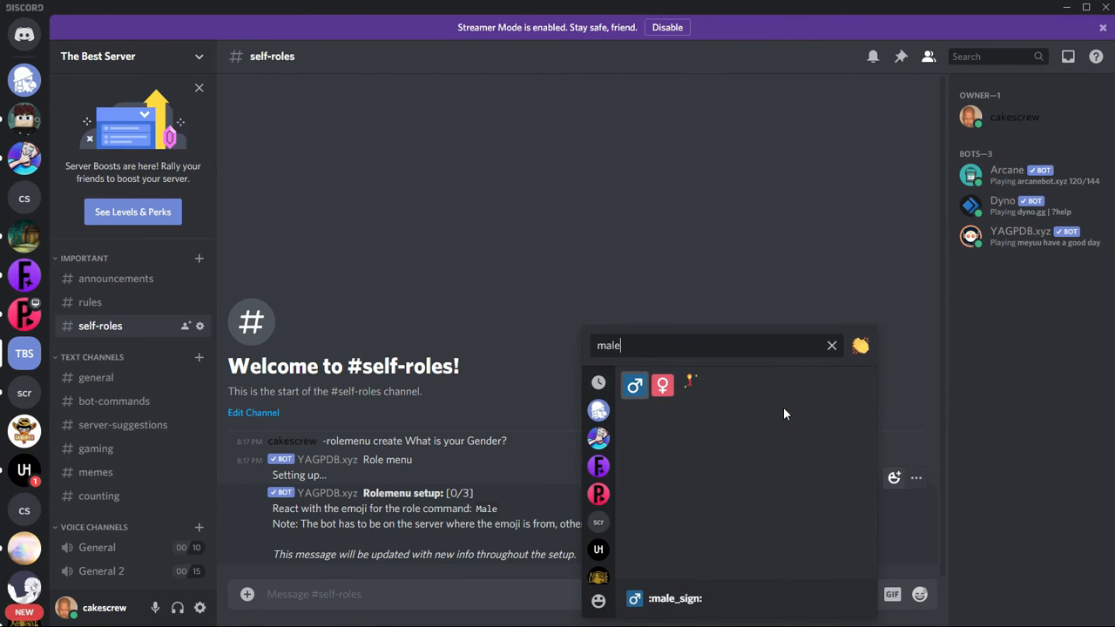
left_click(638, 395)
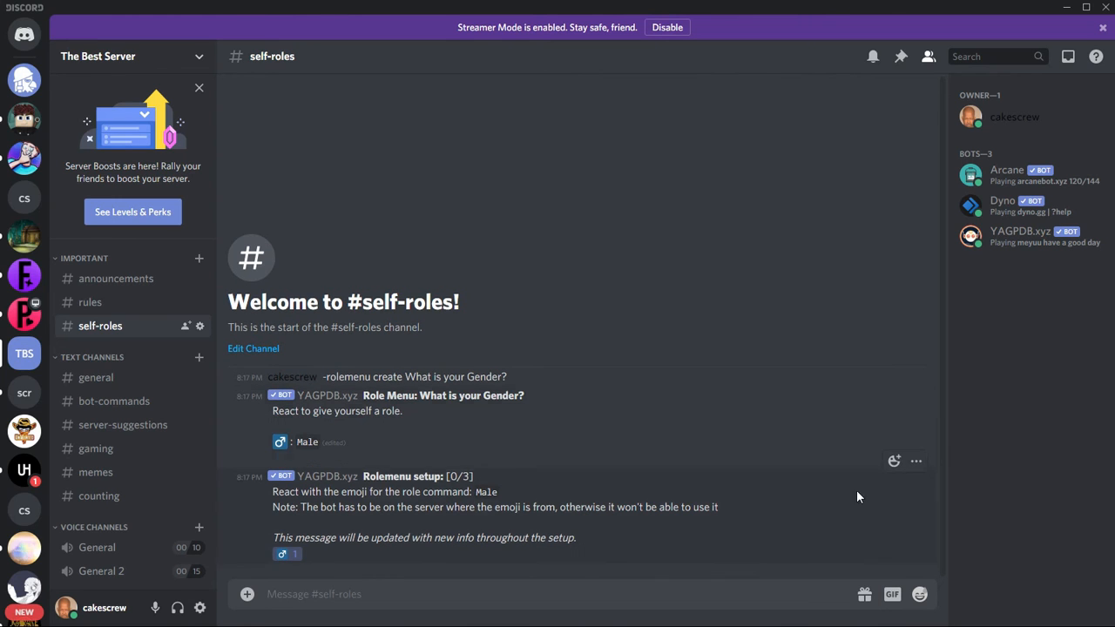
left_click(892, 462)
type("fema")
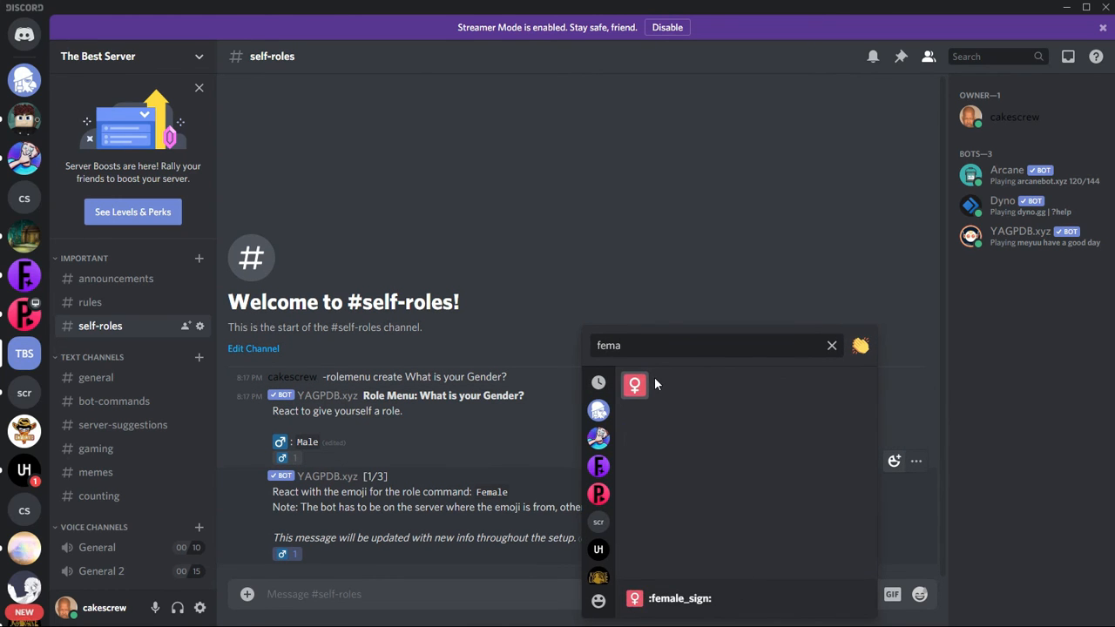
left_click(635, 384)
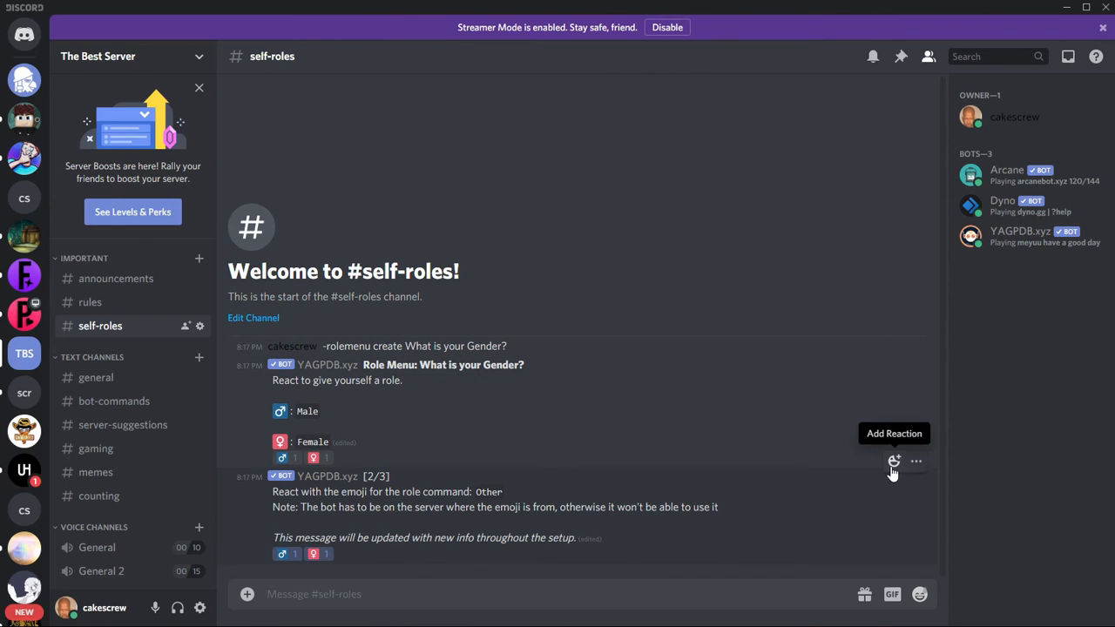
- React to the bot's setup message with the grey question mark emoji for the Other role command
left_click(893, 465)
type("quest")
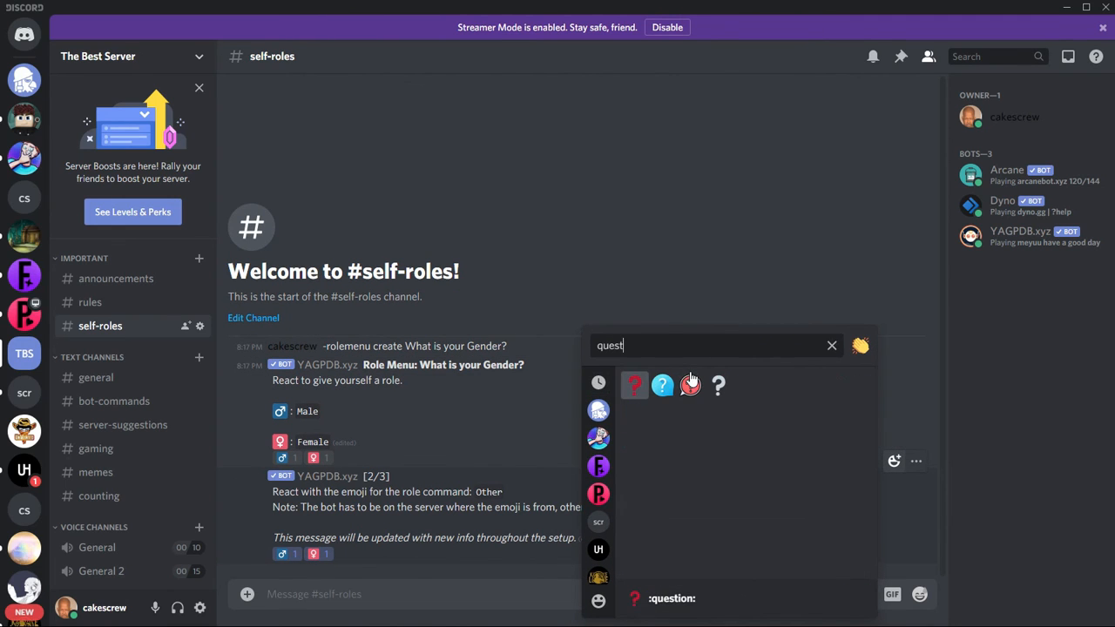
left_click(718, 384)
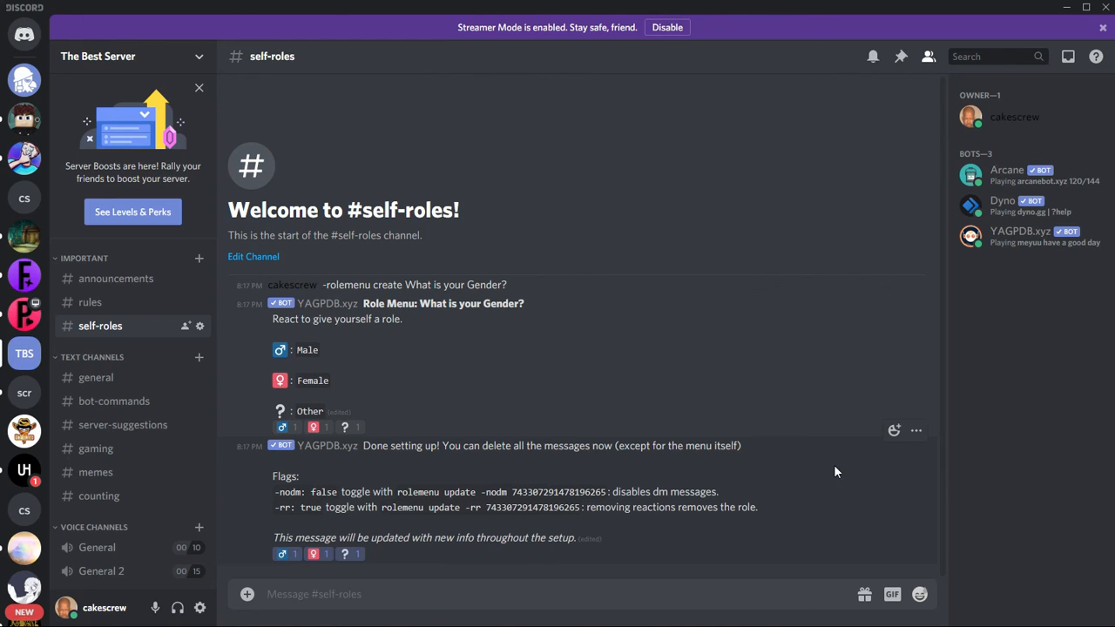
- Delete the bot's setup message and the -rolemenu command message, keeping only the role menu
left_click(915, 430)
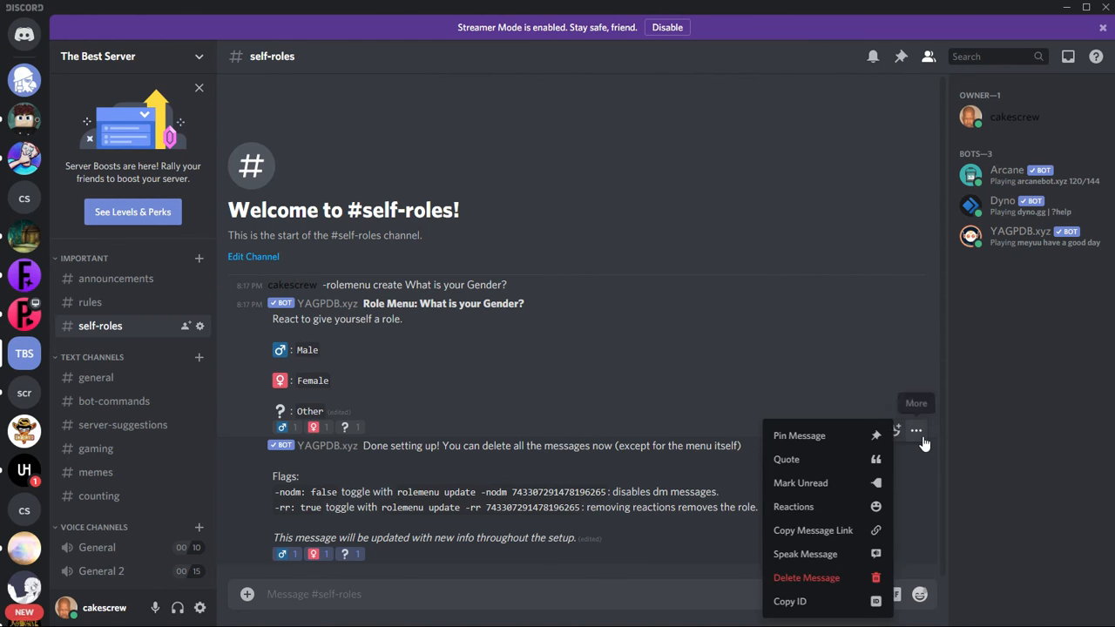
left_click(819, 579)
left_click(660, 476)
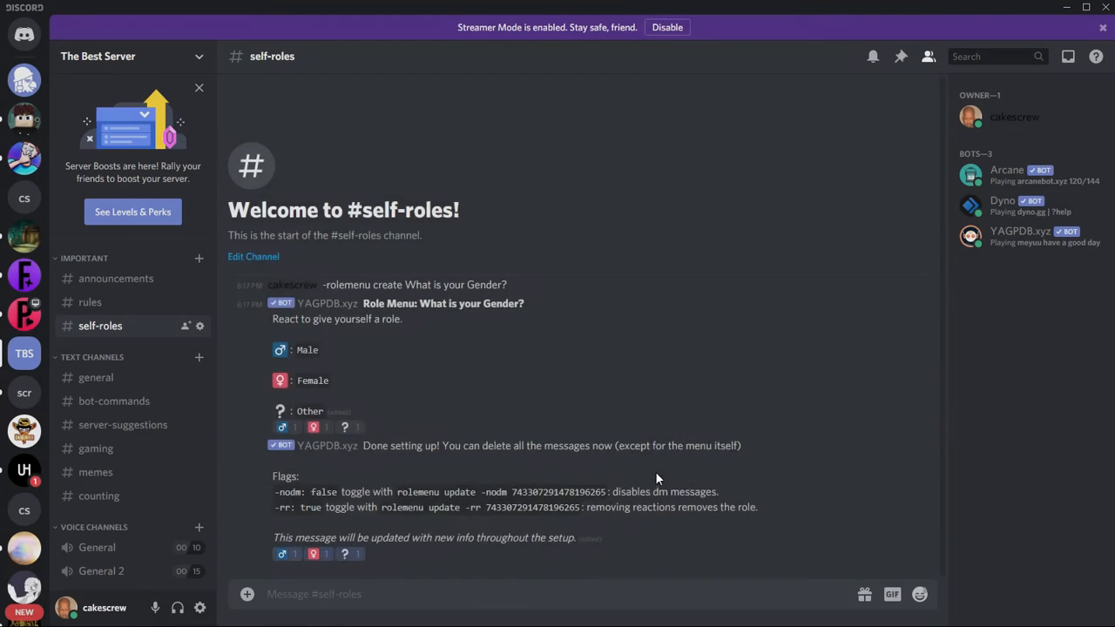
left_click(915, 397)
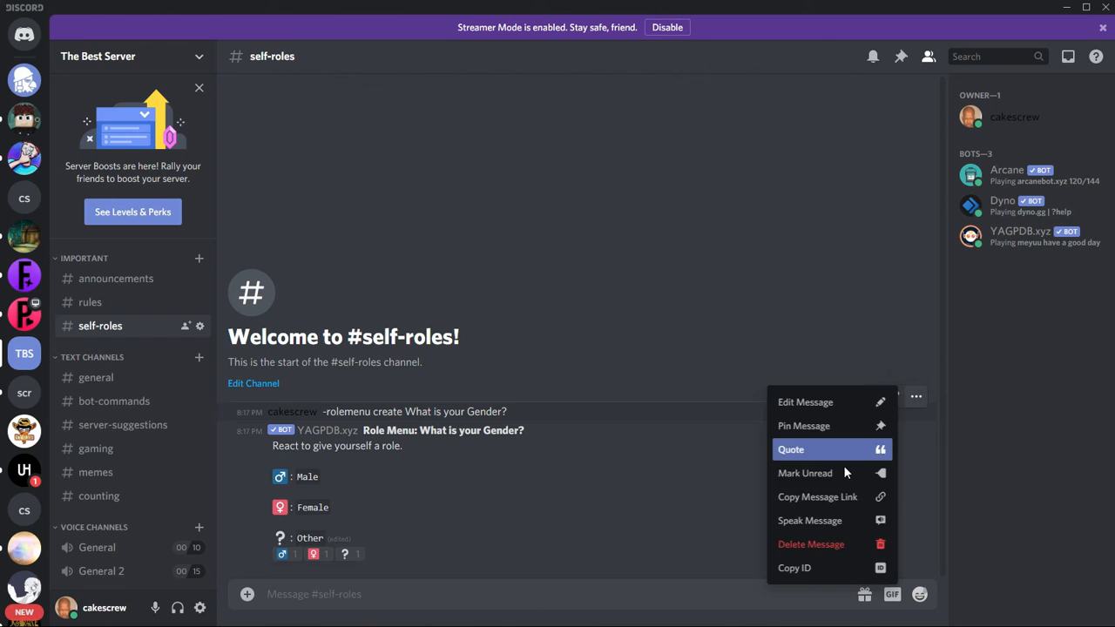
left_click(827, 548)
left_click(645, 380)
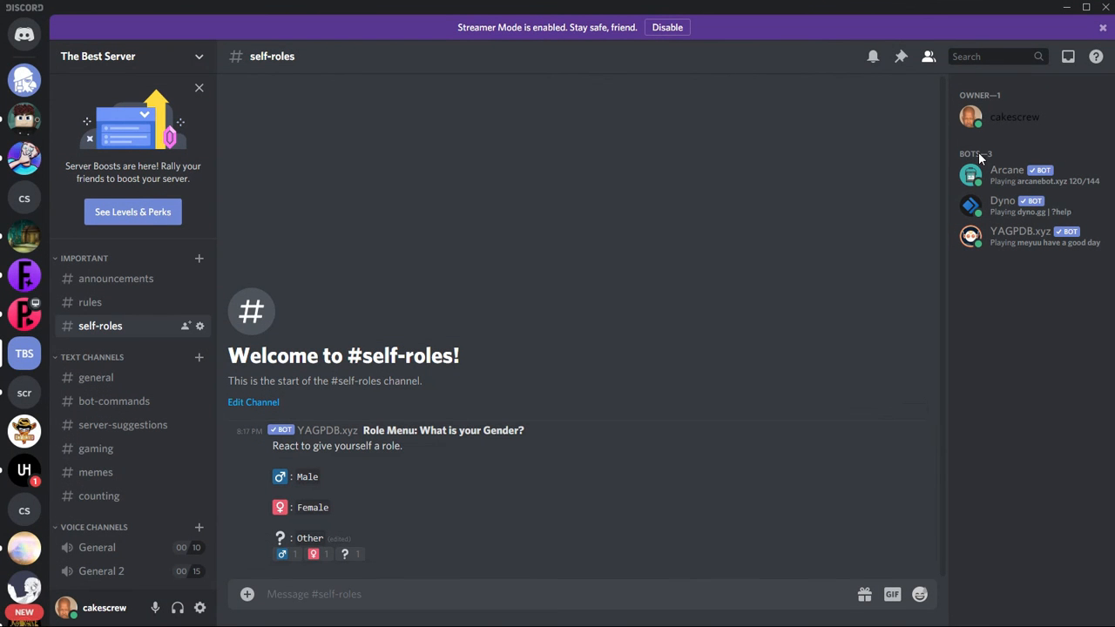
- Test the role menu by reacting with the male sign, and check the roles in the server owner's profile
left_click(284, 557)
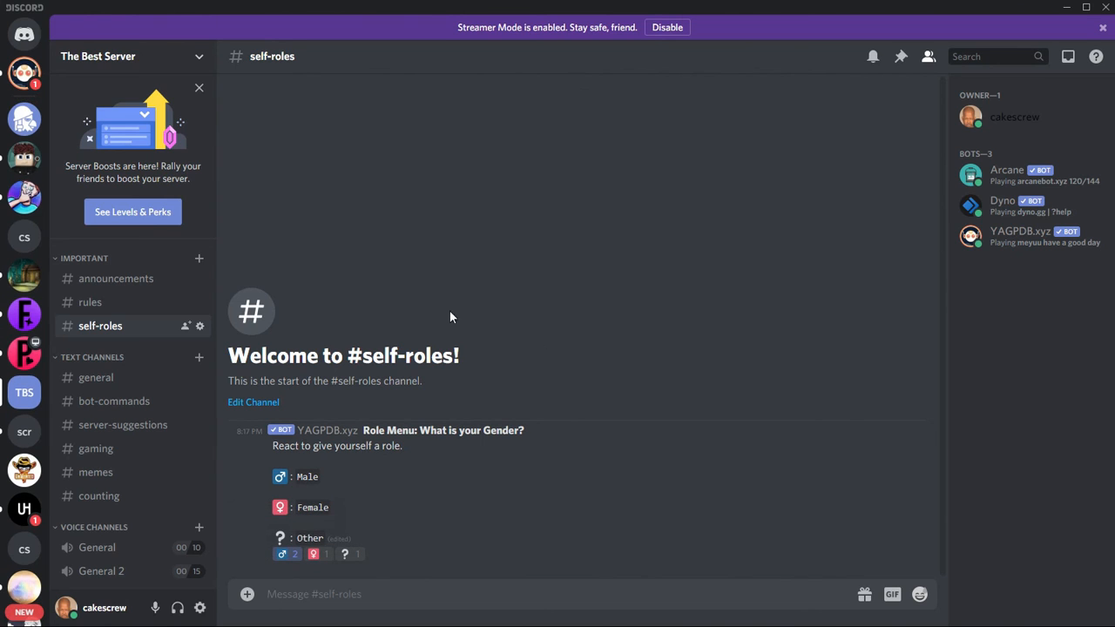
left_click(1010, 124)
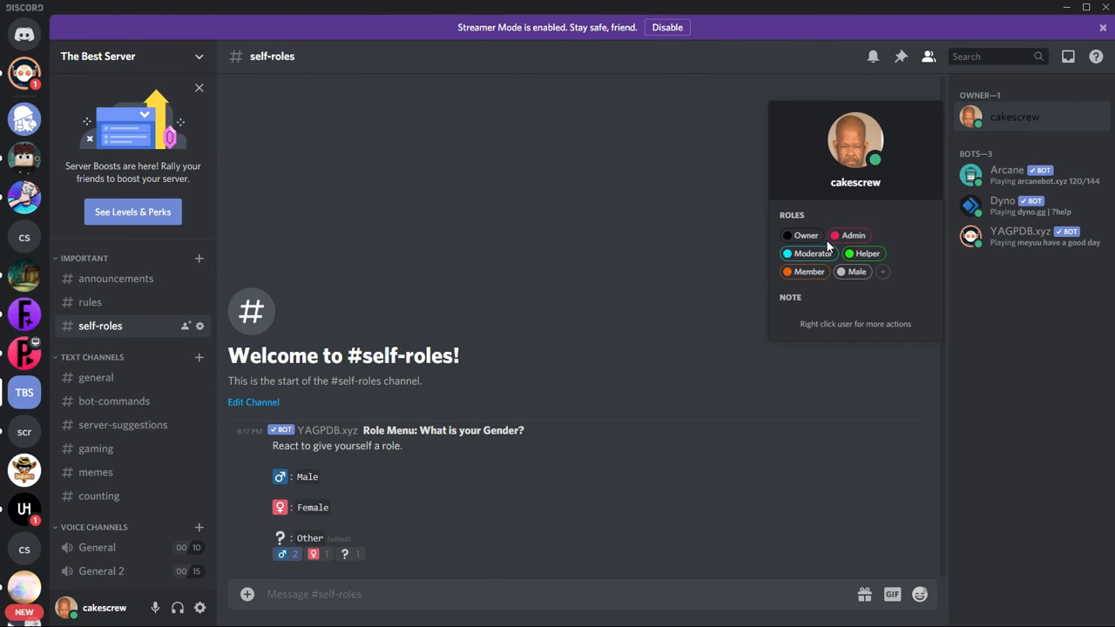
left_click(613, 223)
- React to the role menu with the female sign and check the owner's profile for the changed role
left_click(314, 558)
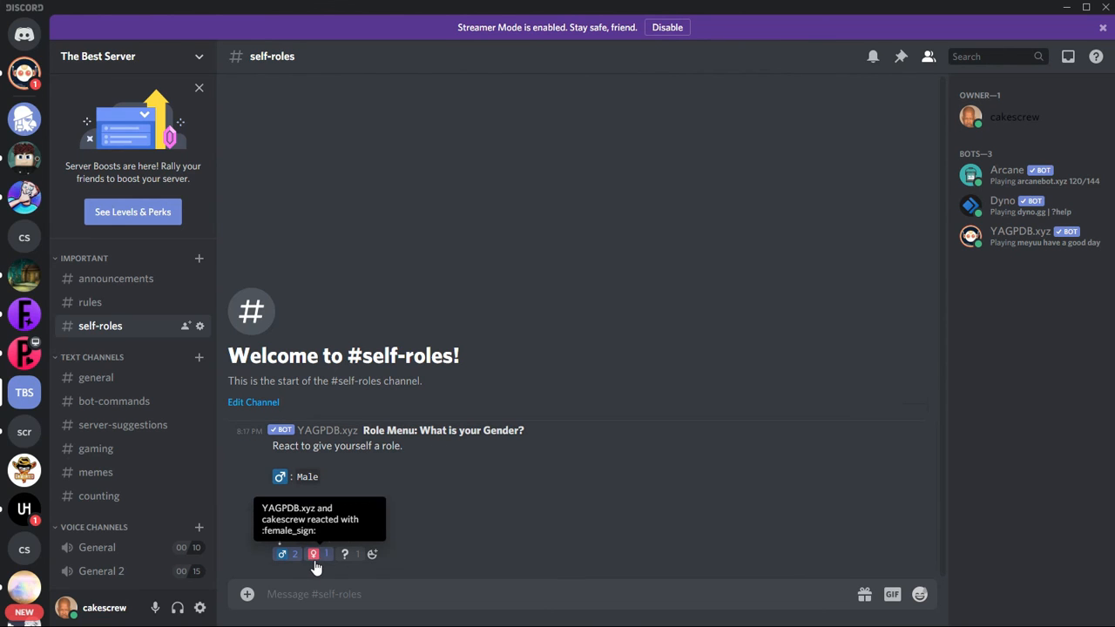
left_click(1038, 118)
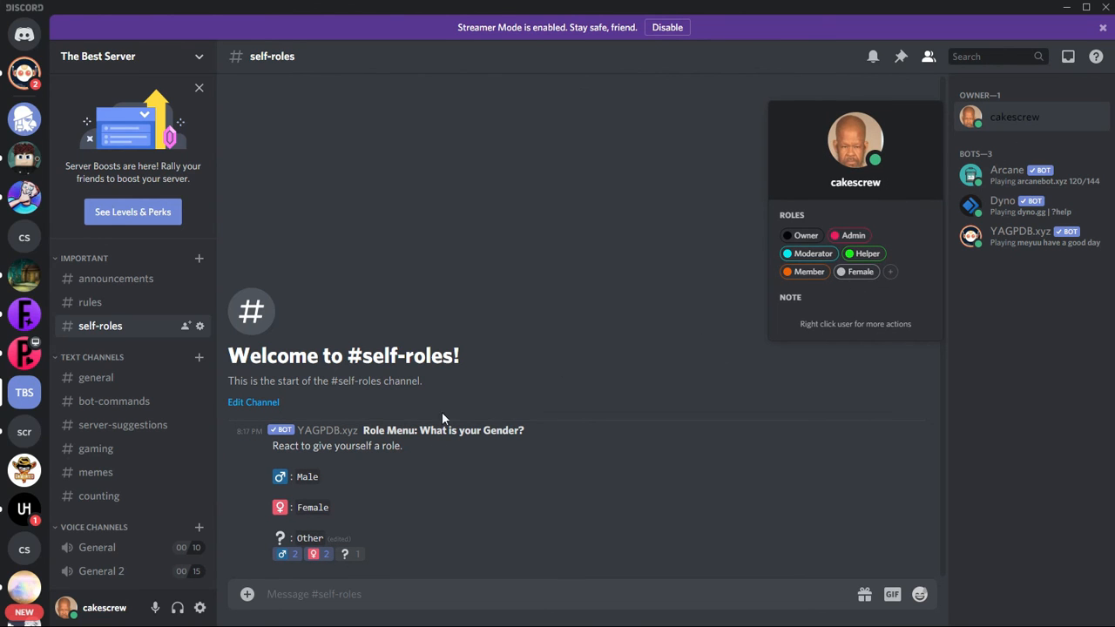
left_click(573, 253)
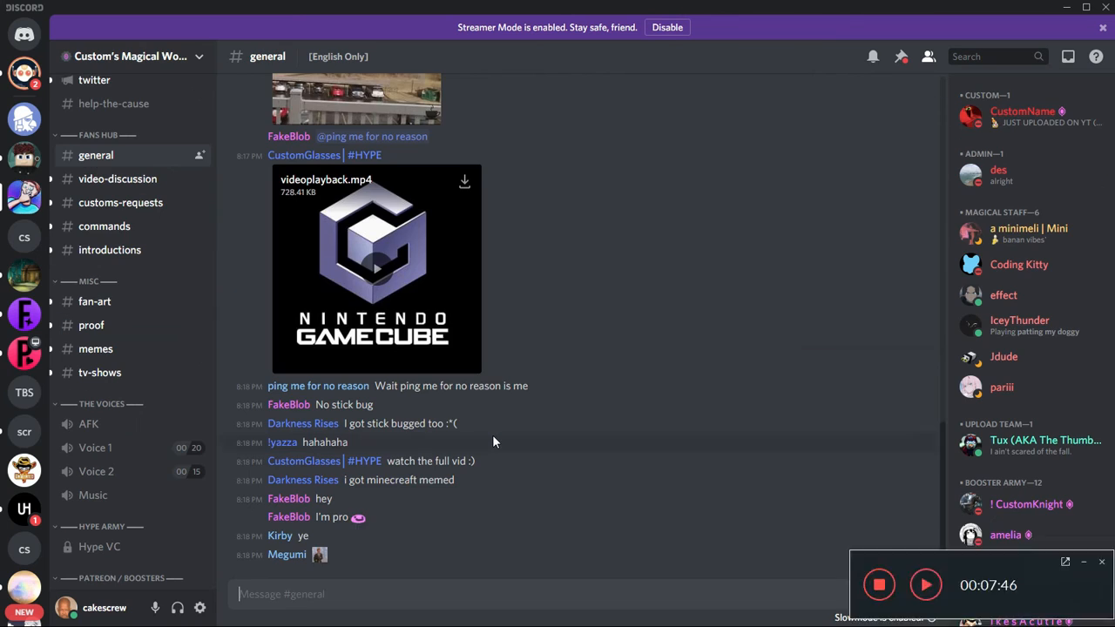